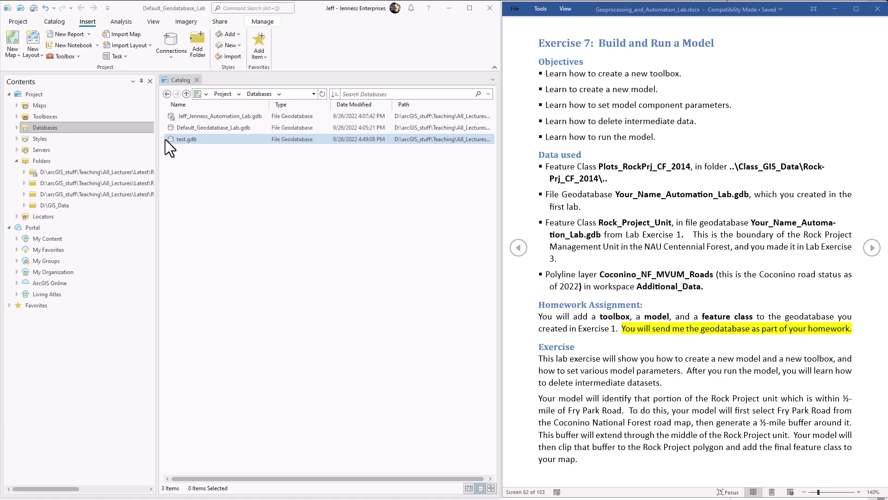
# Advance the lab instructions to the project preparation section and create a new map in the project.
pyautogui.click(872, 248)
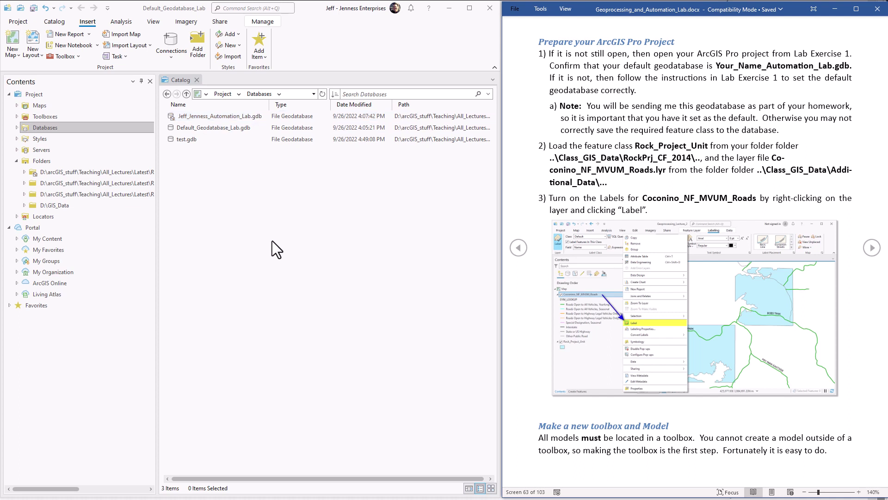
pyautogui.click(13, 53)
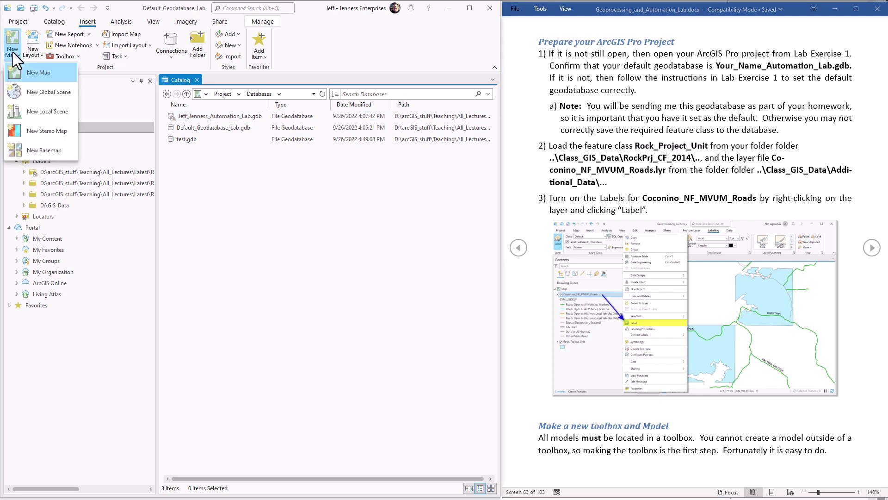
pyautogui.click(38, 76)
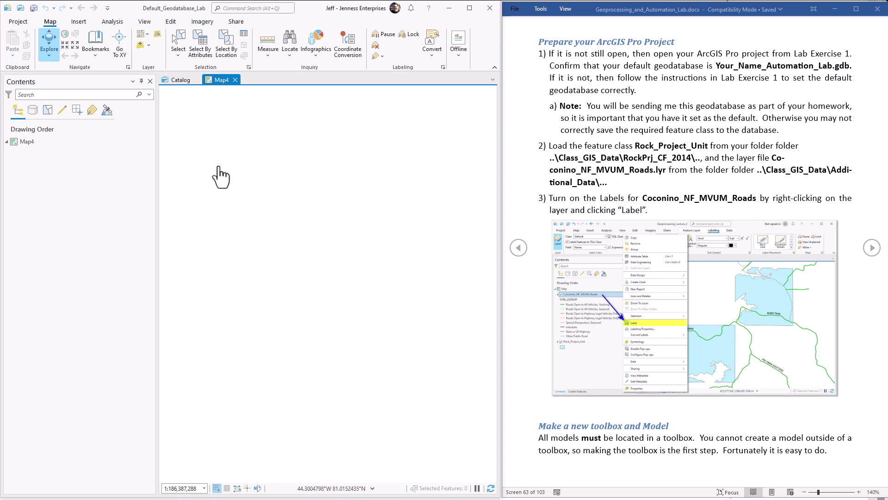
# Add the Rock_Project_Unit feature class from the personally named Automation_Lab geodatabase to the new map.
pyautogui.click(138, 47)
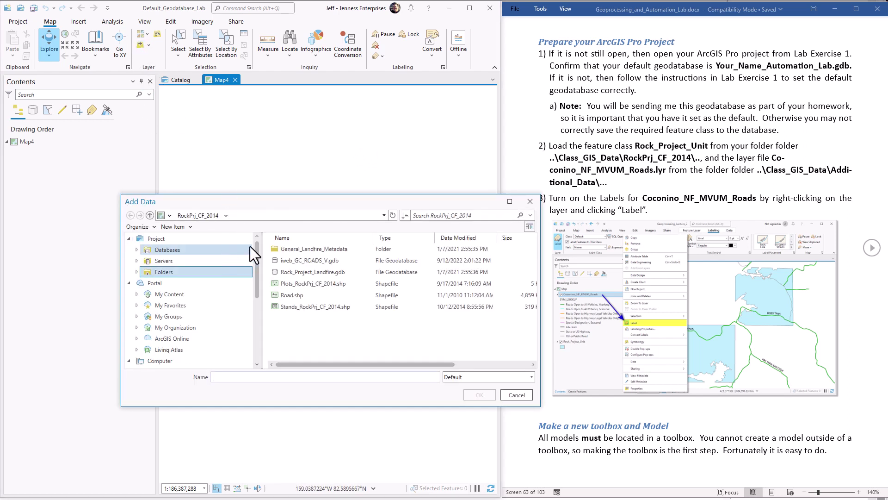
pyautogui.click(136, 249)
pyautogui.click(184, 261)
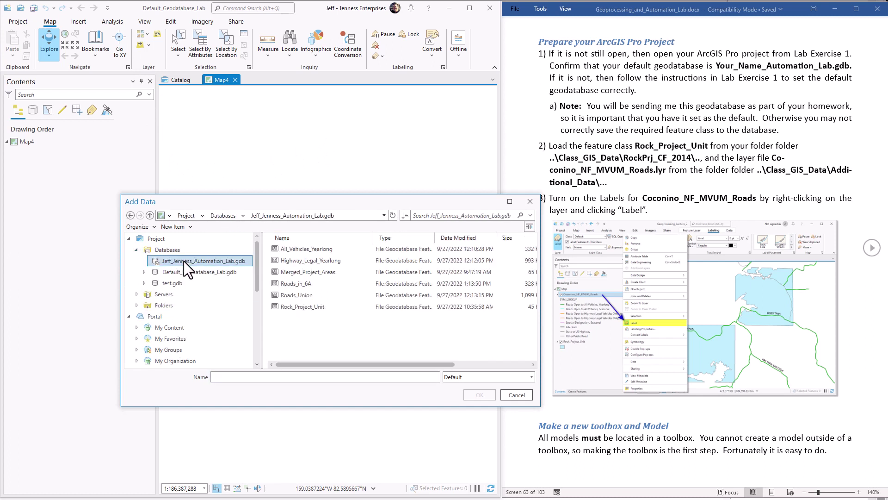
pyautogui.click(312, 307)
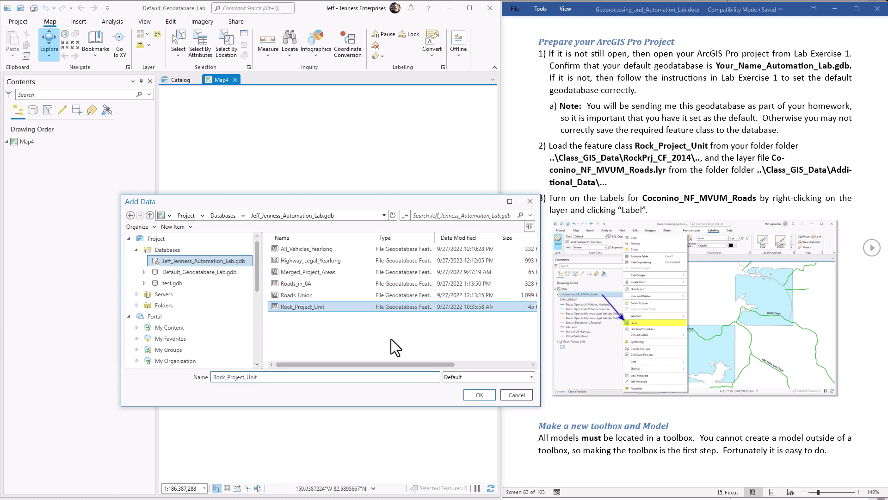
pyautogui.click(479, 394)
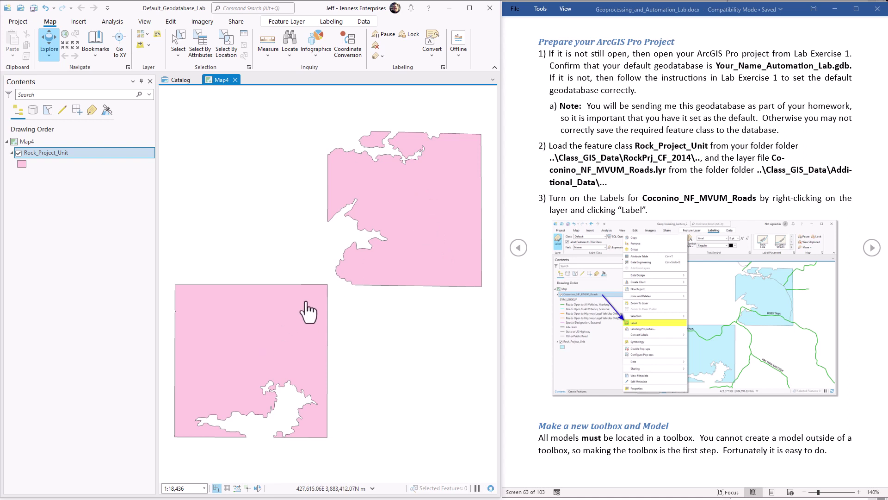
# Add the layer file Coconino_NF_MVUM_Roads.lyrx from the Additional_Data folder to the map.
pyautogui.click(676, 198)
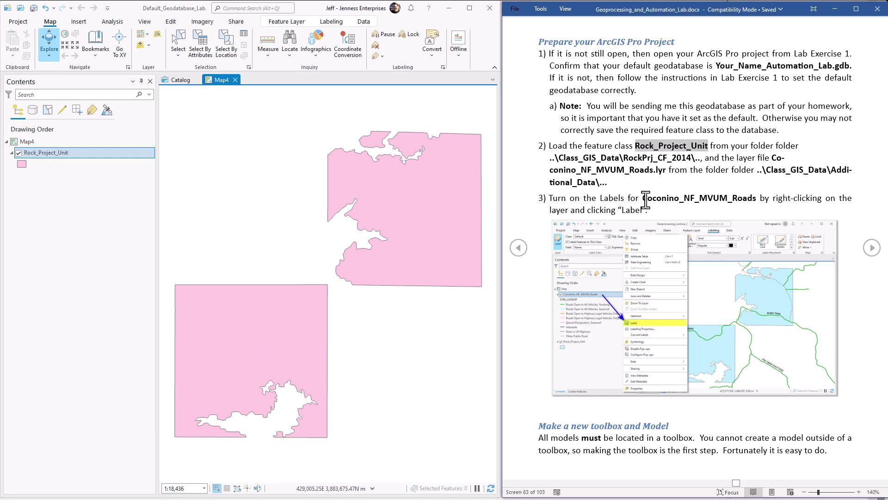
pyautogui.moveTo(644, 199); pyautogui.dragTo(758, 201)
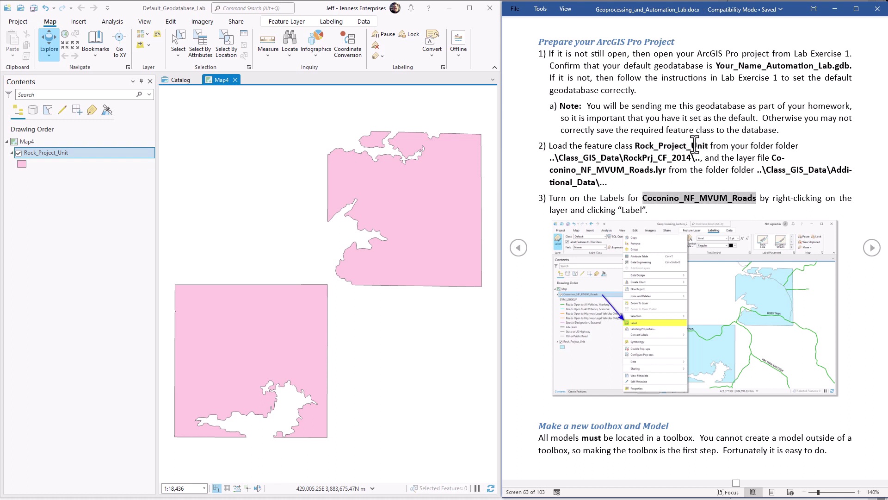
pyautogui.click(141, 46)
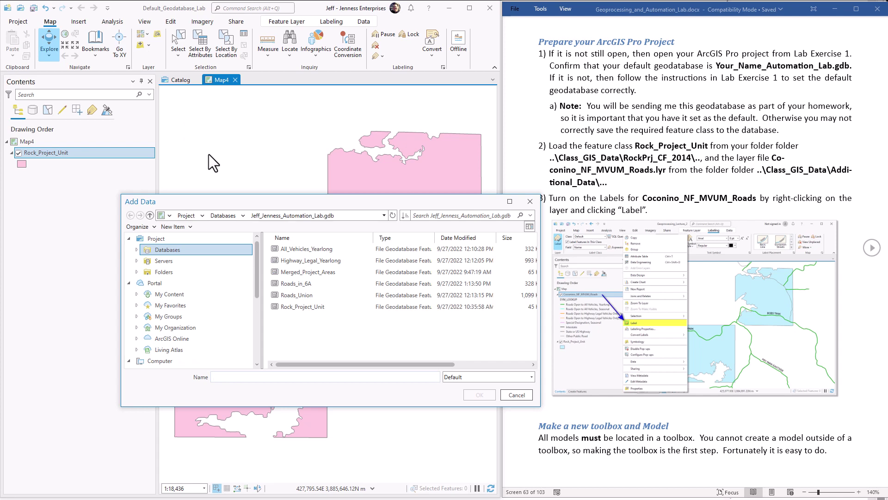
pyautogui.click(136, 271)
pyautogui.click(203, 305)
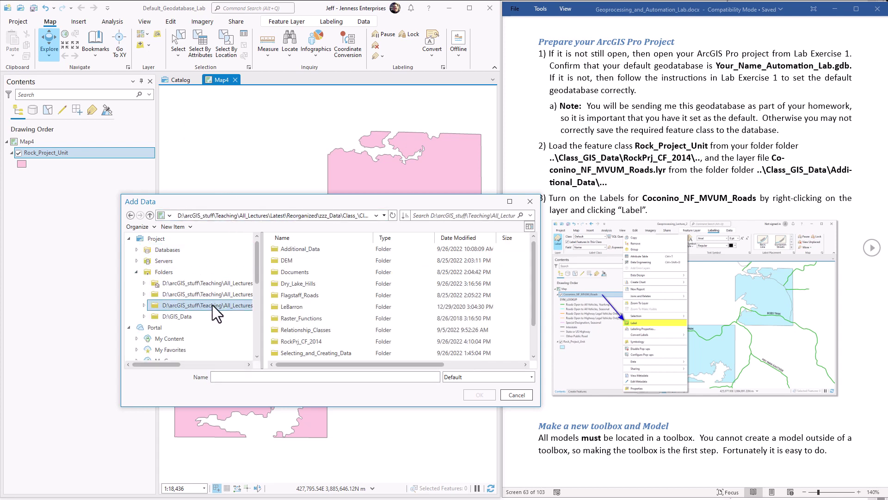
pyautogui.click(334, 330)
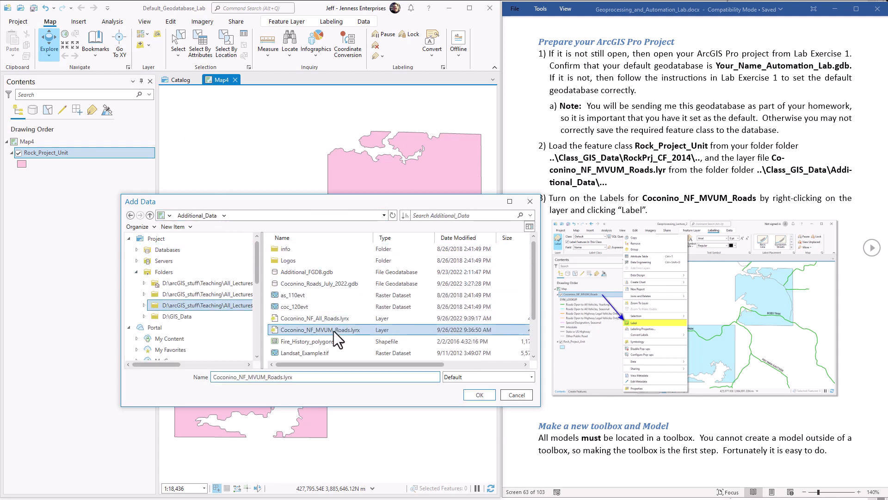
pyautogui.click(483, 392)
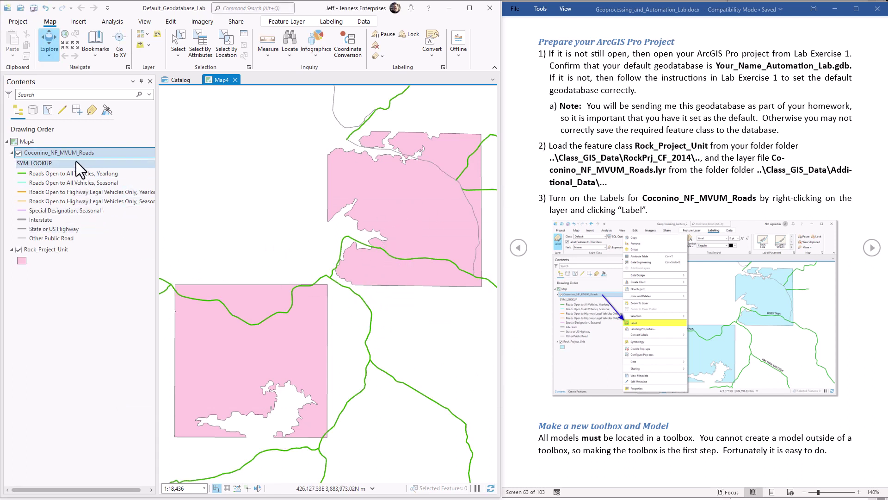
# Turn on labels for the Coconino_NF_MVUM_Roads layer, using 12 pt text and an offset curved placement style.
pyautogui.click(334, 20)
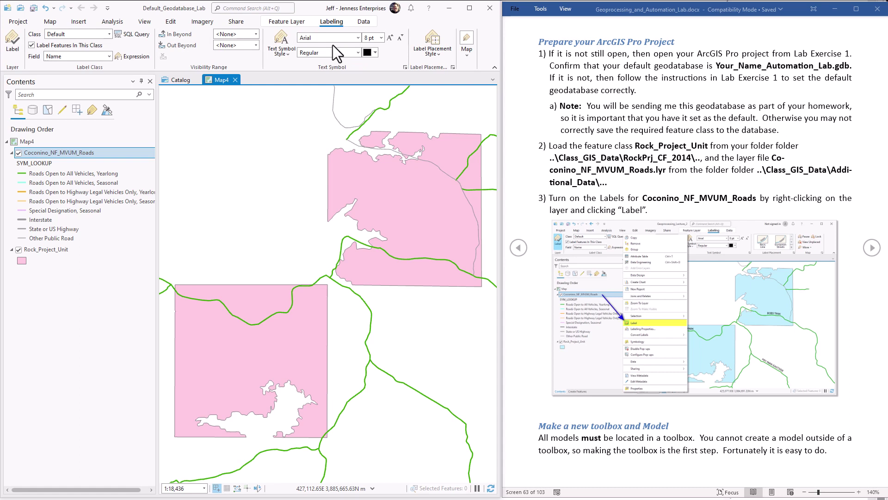
pyautogui.click(12, 50)
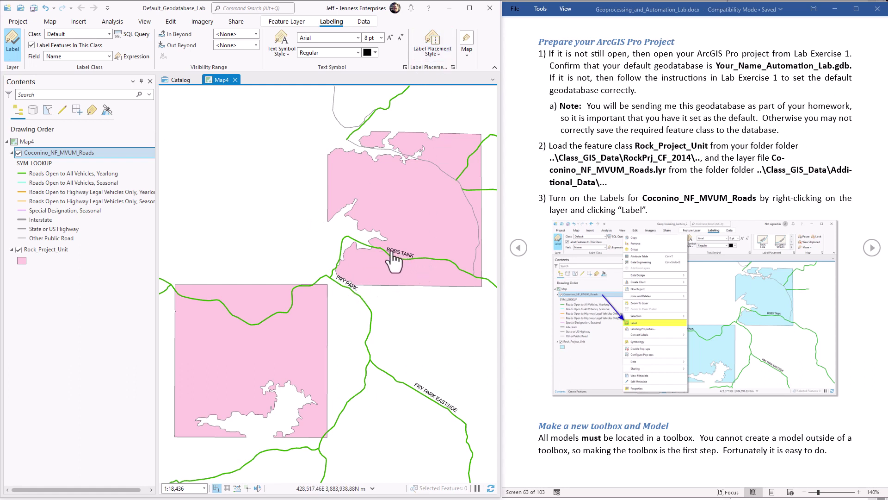
pyautogui.click(440, 56)
pyautogui.click(434, 98)
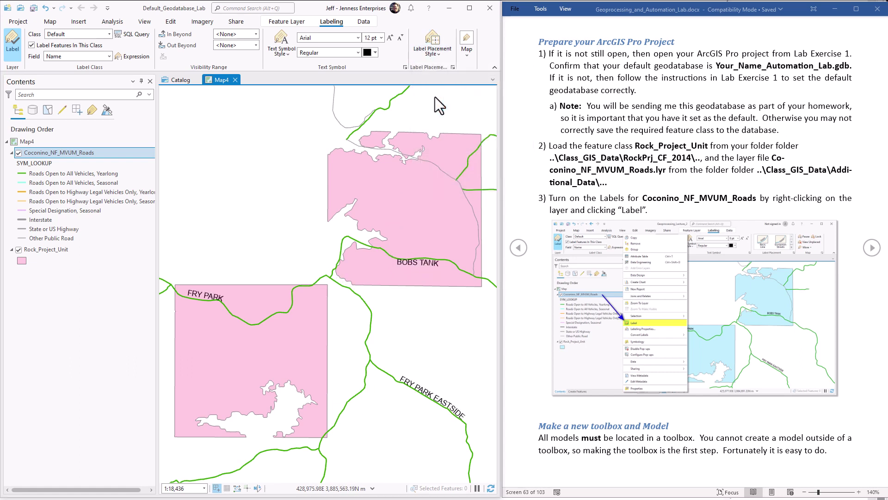
# Set the road labels' primary offset to 3.0 points in the label class position settings.
pyautogui.click(453, 67)
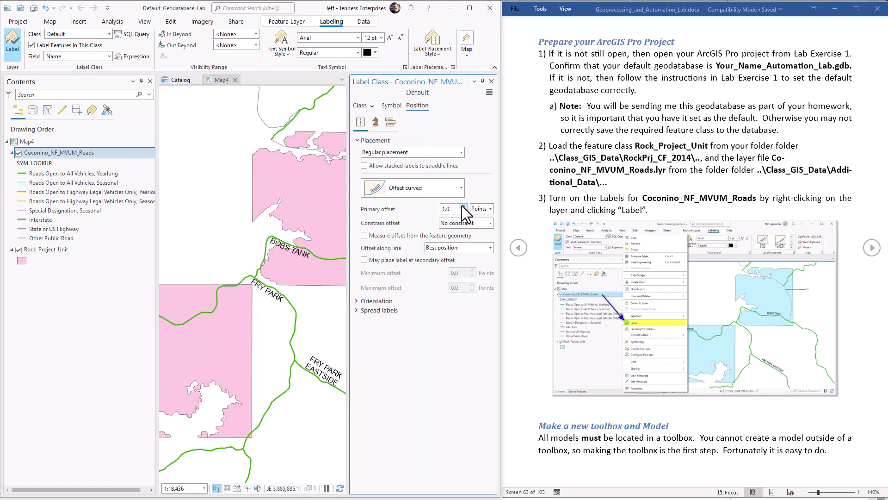
pyautogui.click(463, 206)
pyautogui.click(463, 206)
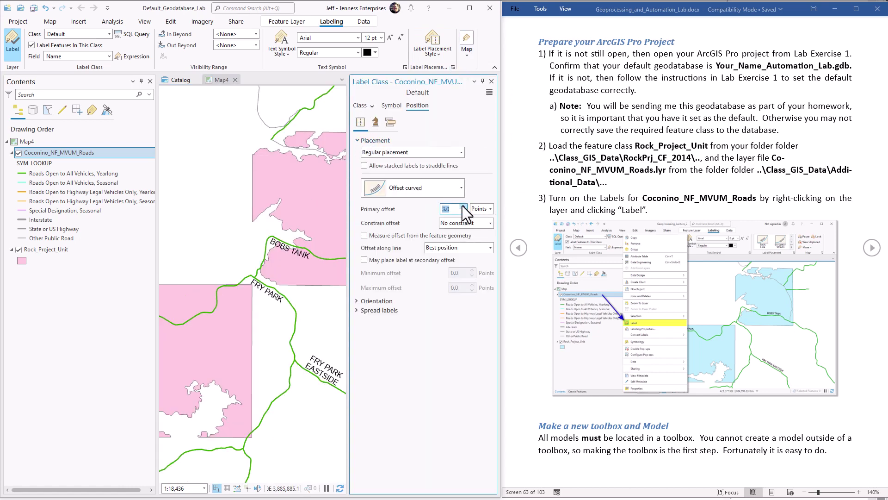
pyautogui.click(492, 82)
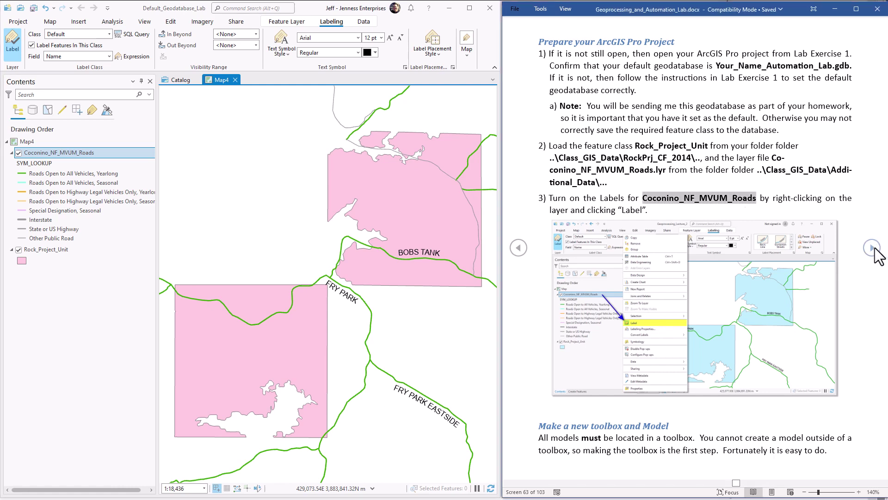
# Create a new toolbox inside the personally named Automation_Lab geodatabase, naming it with the owner's full name followed by _Toolbox.
pyautogui.click(873, 248)
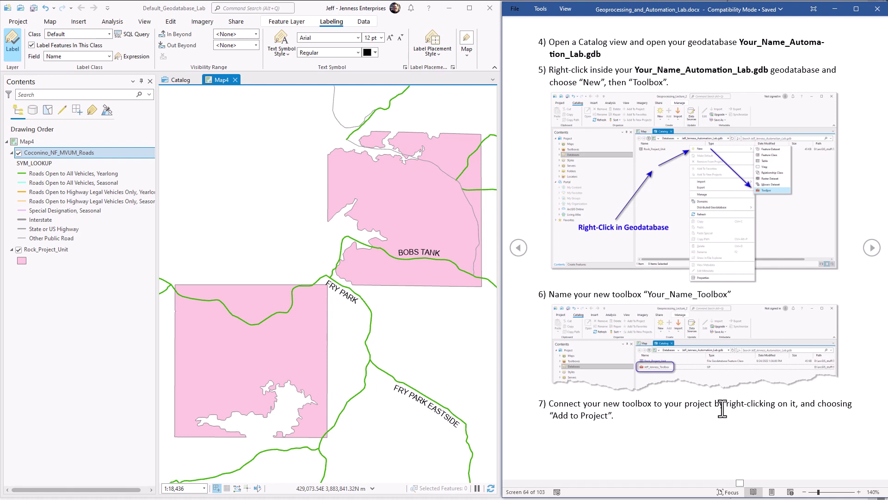
pyautogui.click(182, 82)
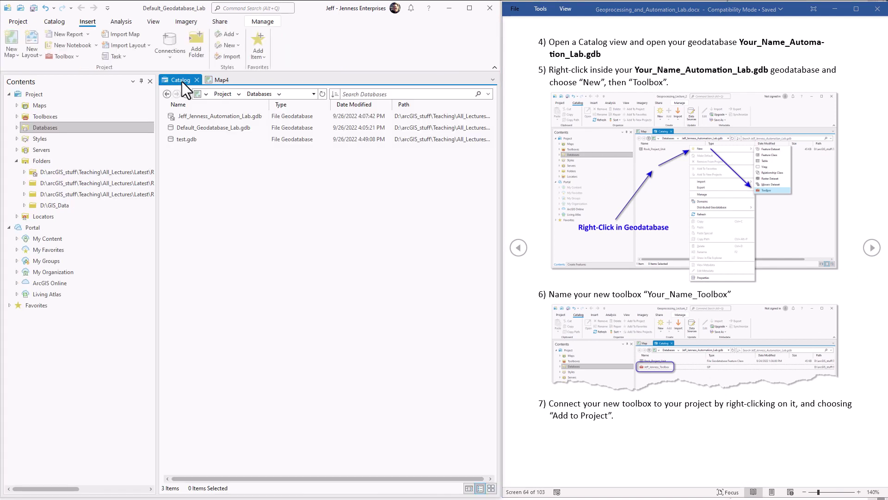
pyautogui.doubleClick(206, 115)
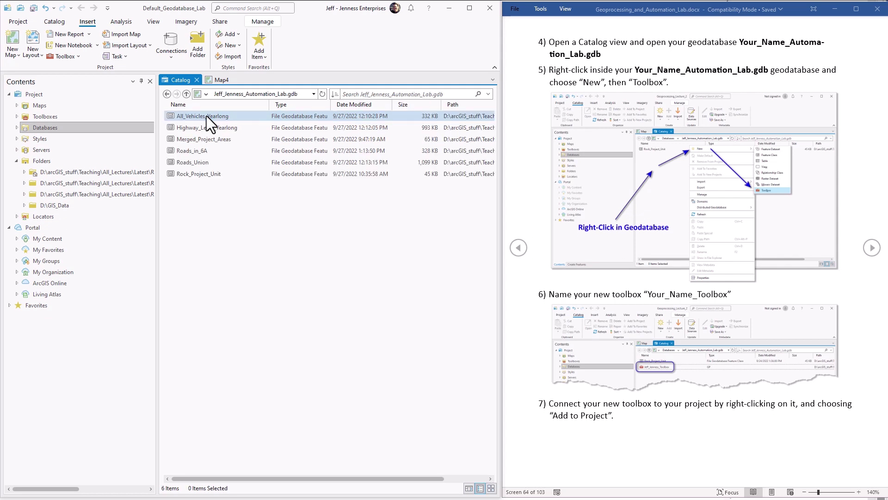
pyautogui.rightClick(198, 217)
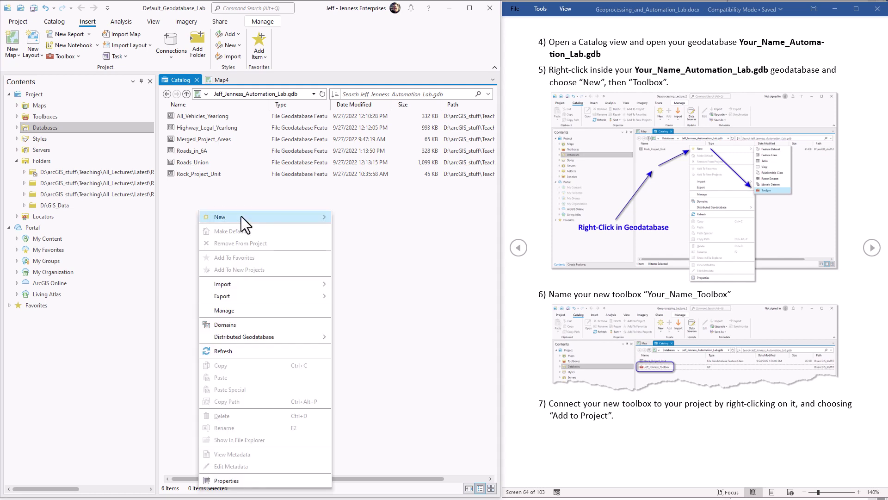
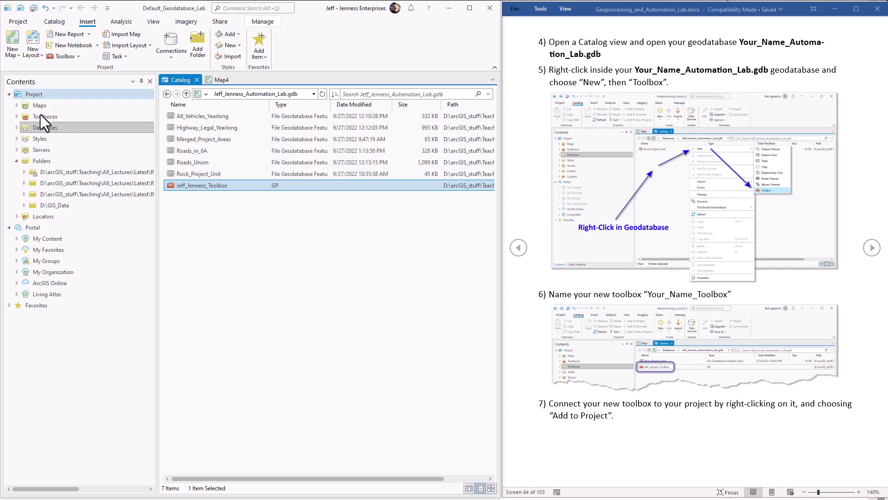
# Add the new toolbox from the geodatabase to the project's toolboxes.
pyautogui.click(17, 116)
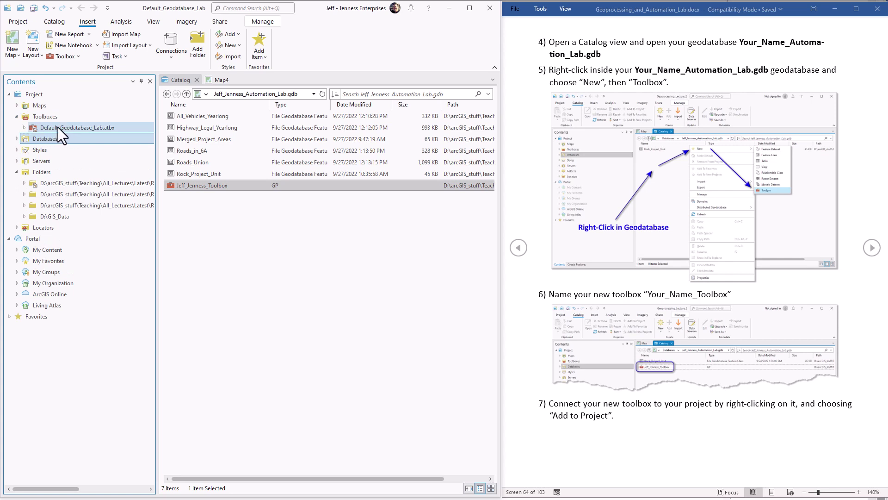
pyautogui.click(221, 226)
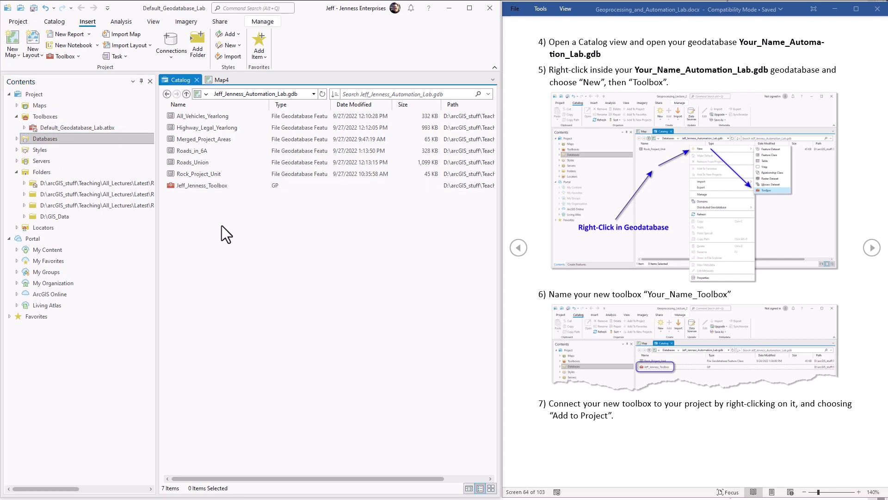
pyautogui.rightClick(200, 187)
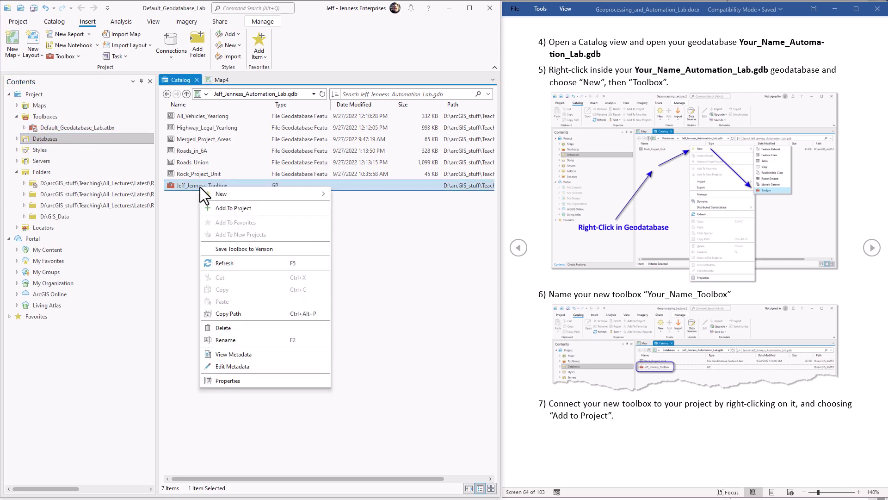
pyautogui.click(252, 207)
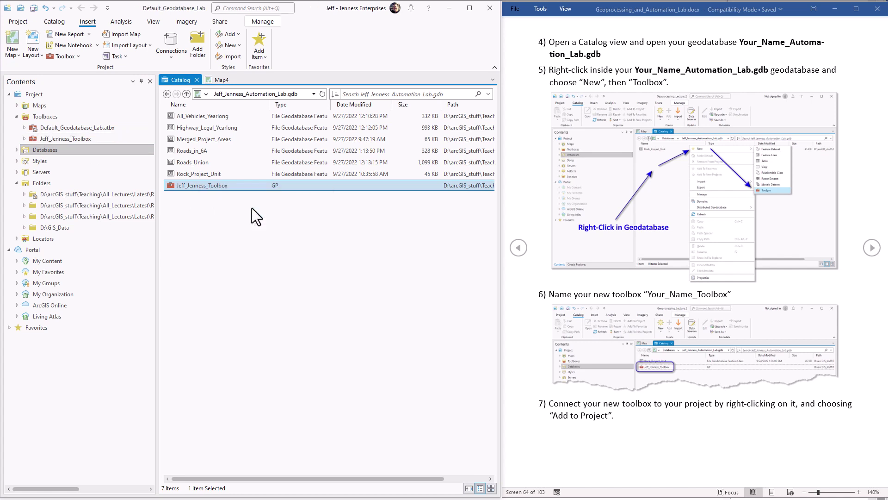
# Open the new personally named toolbox under the project's toolboxes and advance the lab instructions to the model creation page.
pyautogui.click(70, 140)
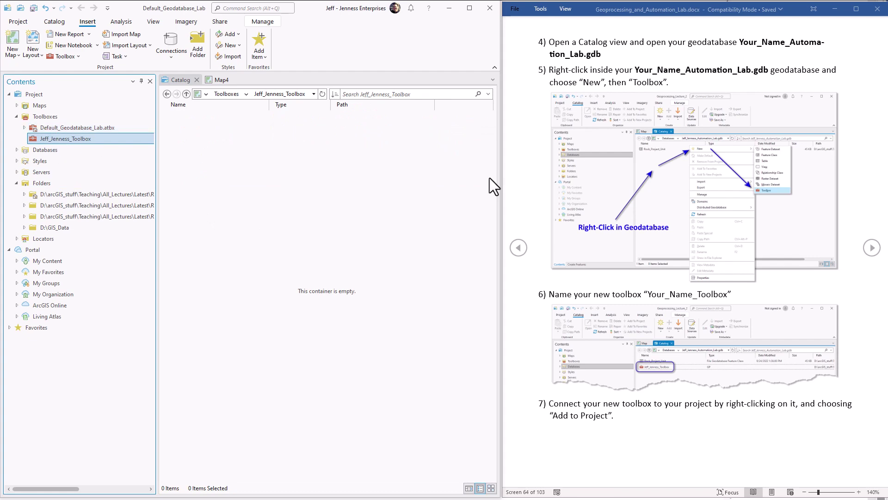
pyautogui.click(871, 247)
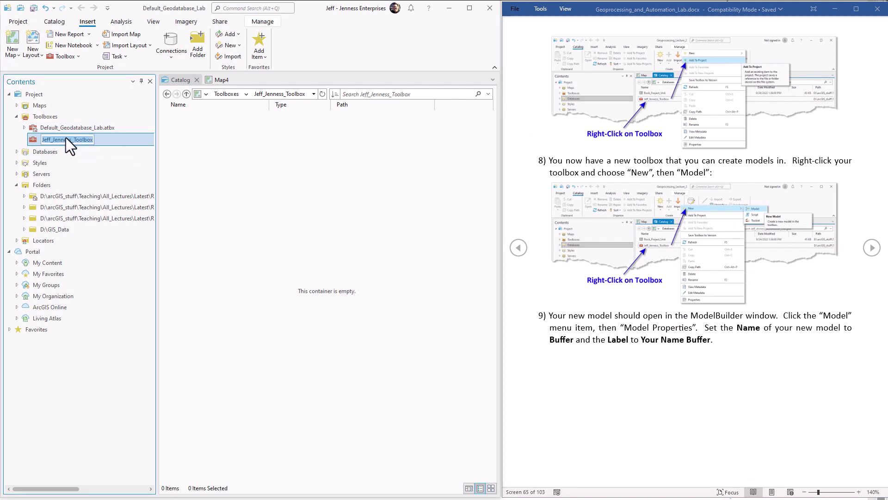
pyautogui.click(259, 187)
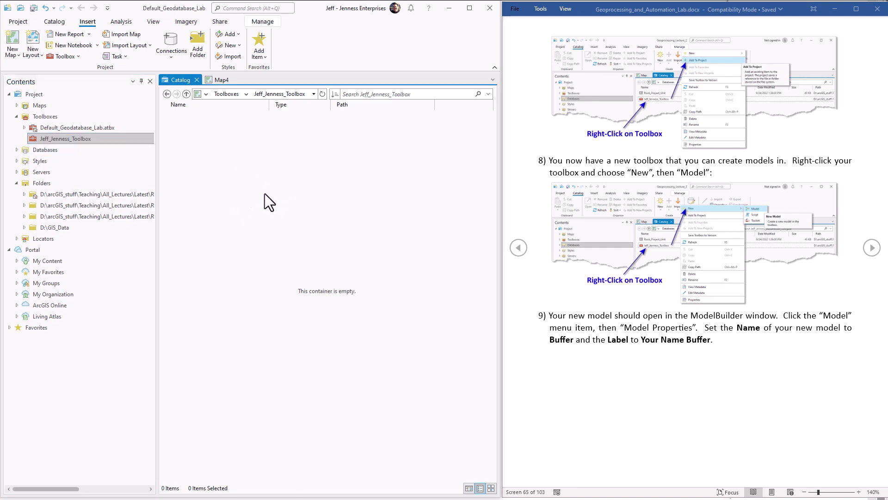
pyautogui.rightClick(264, 194)
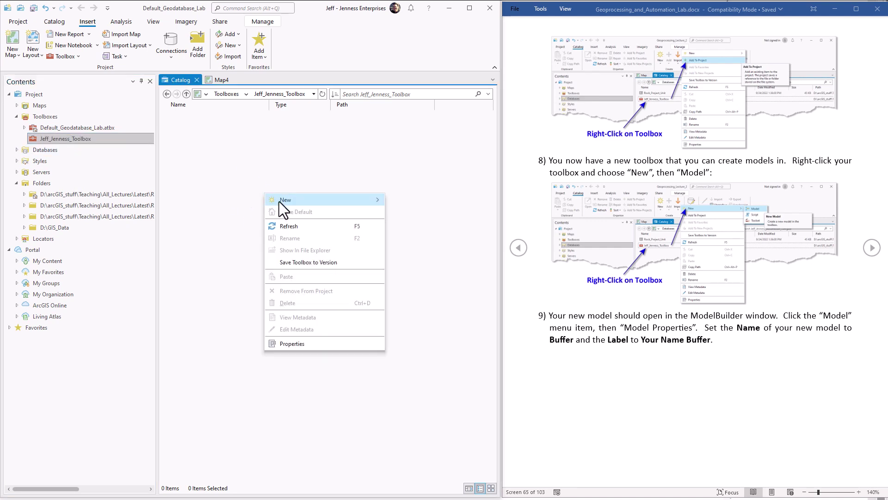
pyautogui.click(298, 179)
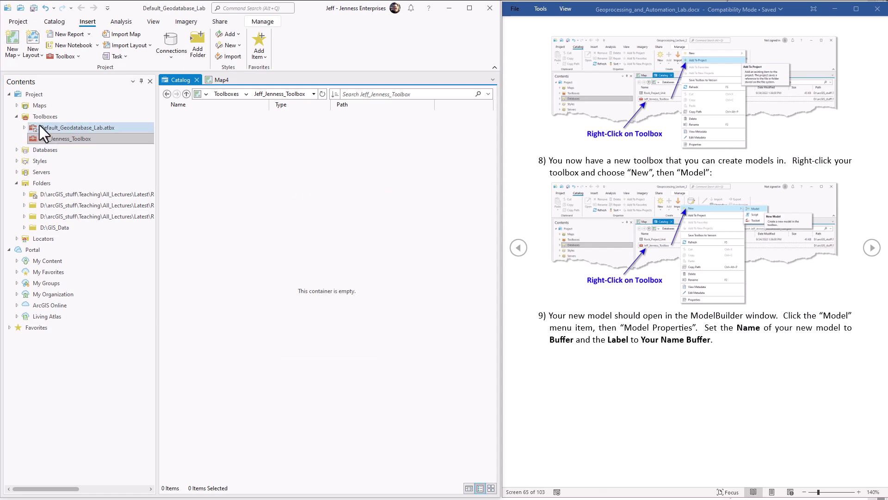
# Create a new model in the personally named toolbox and reposition its ModelBuilder window clear of the lab instructions.
pyautogui.click(39, 120)
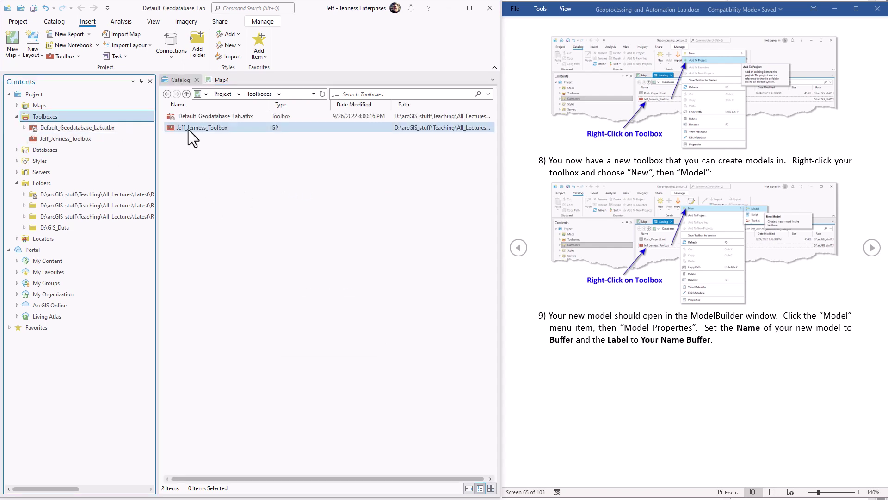
pyautogui.rightClick(190, 127)
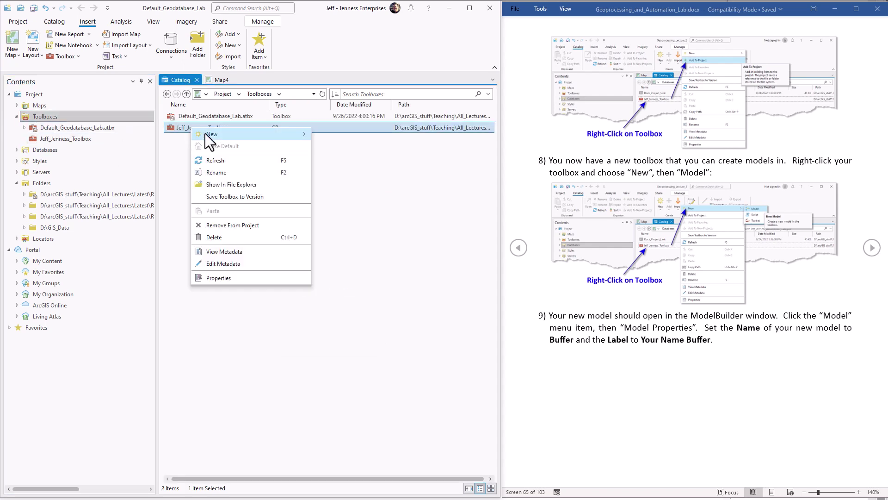
pyautogui.moveTo(205, 133)
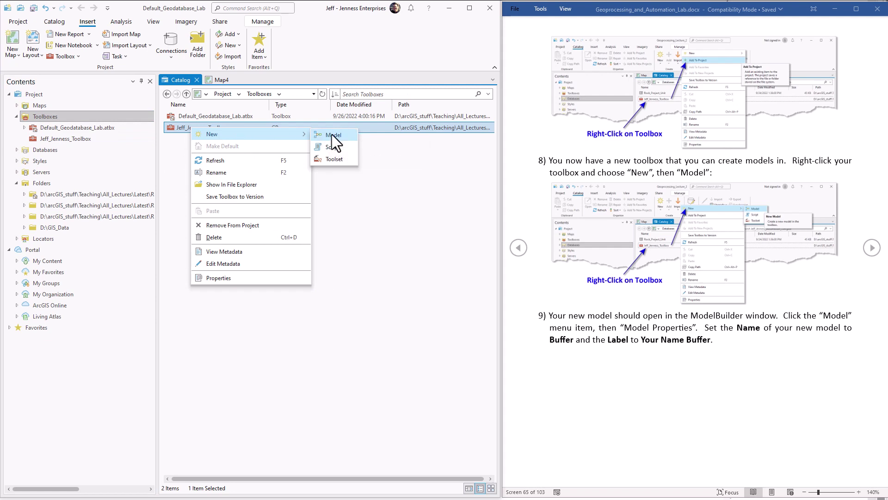
pyautogui.click(332, 135)
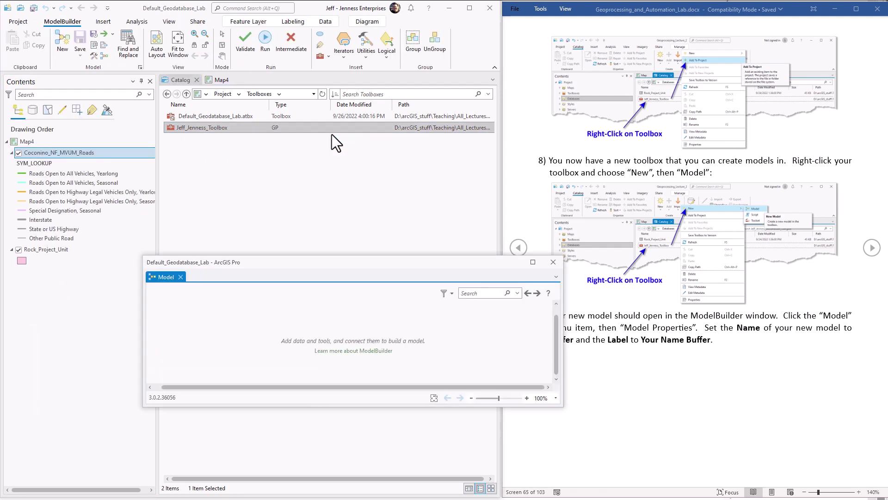
pyautogui.moveTo(334, 266); pyautogui.dragTo(230, 266)
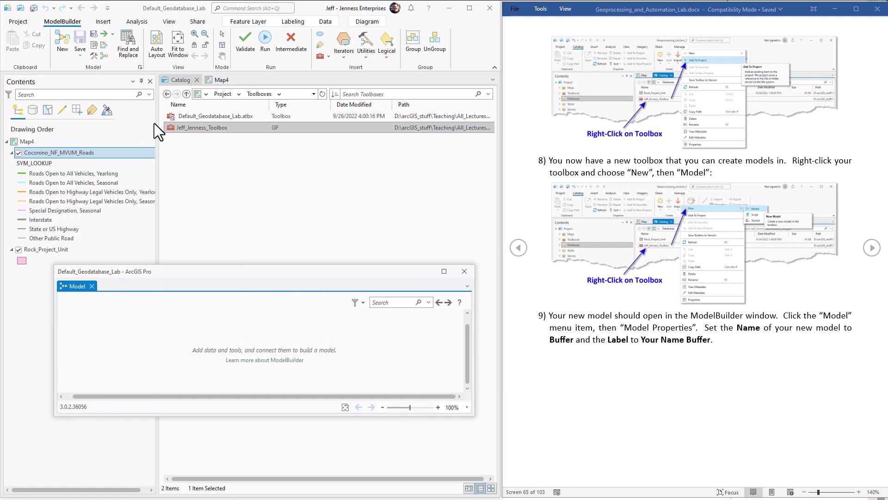
# Set the model's name to Buffer and its label to the owner's full name followed by Buffer in the model properties.
pyautogui.click(66, 26)
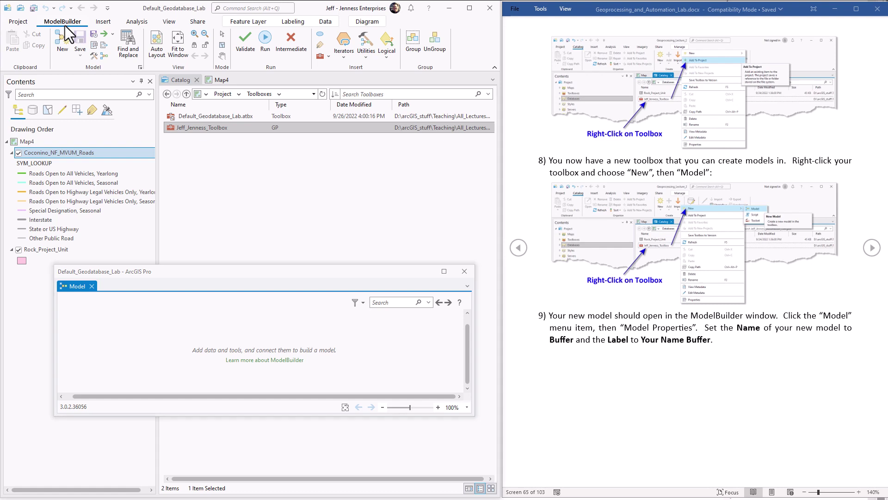
pyautogui.click(93, 46)
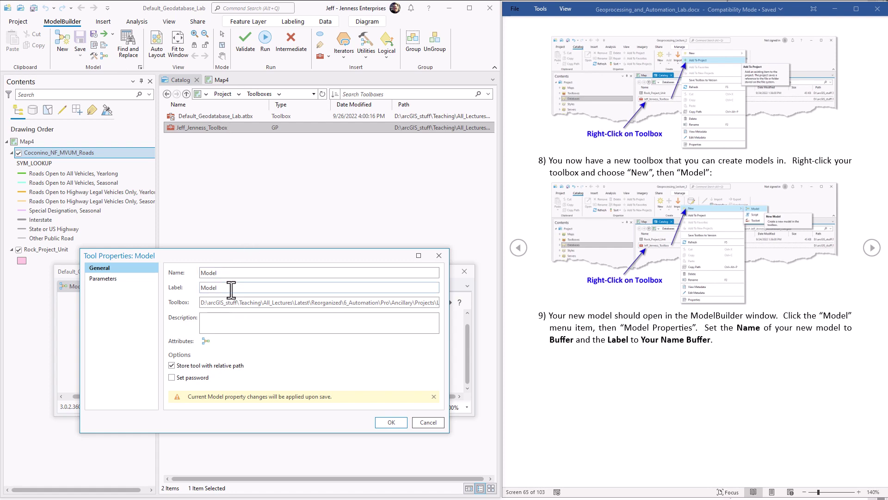
pyautogui.moveTo(281, 250); pyautogui.dragTo(283, 271)
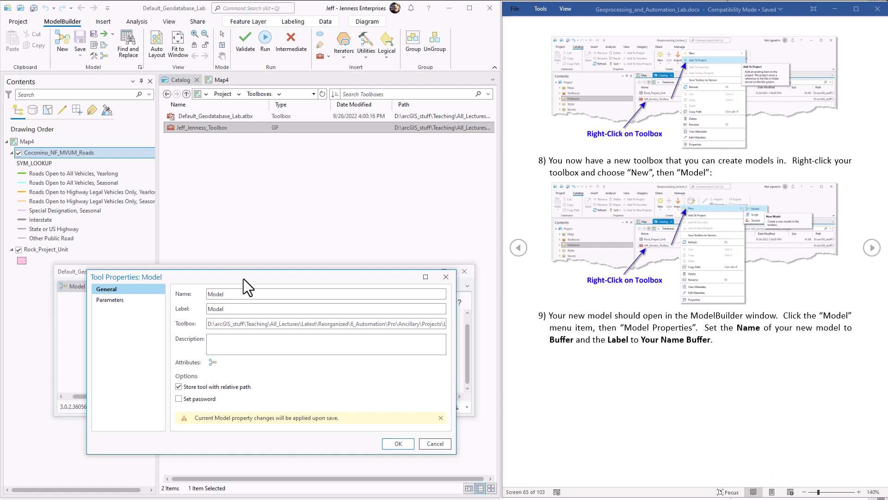
pyautogui.click(872, 248)
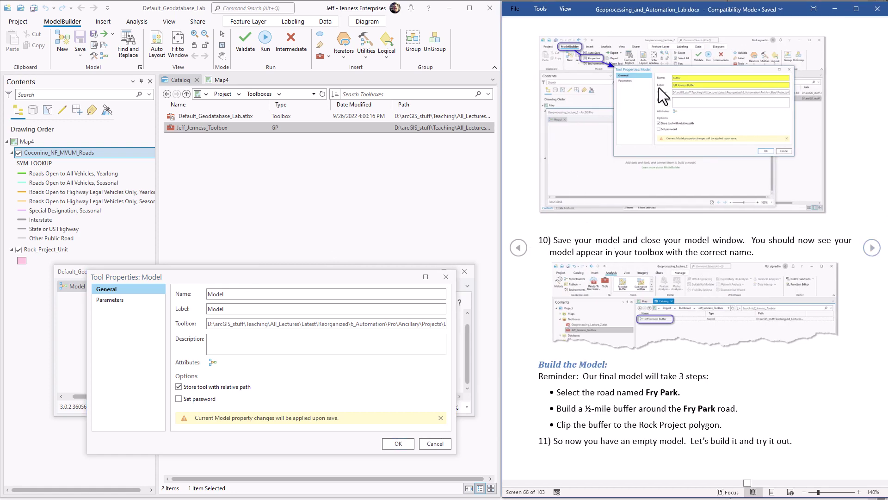
pyautogui.click(235, 295)
pyautogui.doubleClick(235, 295)
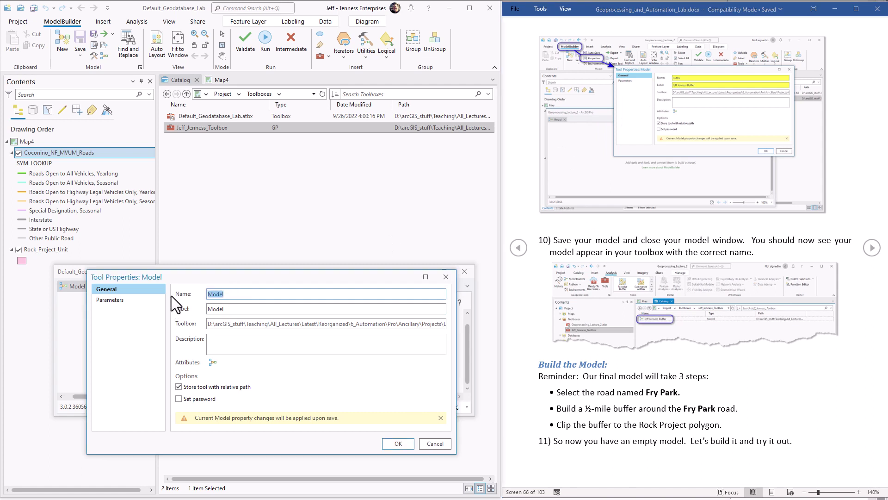
pyautogui.write('Buffer')
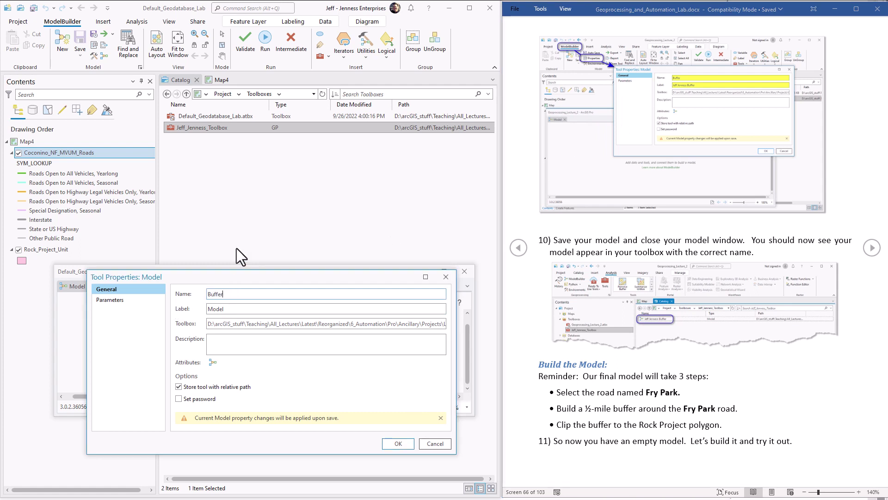
pyautogui.doubleClick(246, 308)
pyautogui.write('Jeff Jenness Buffer')
pyautogui.click(401, 442)
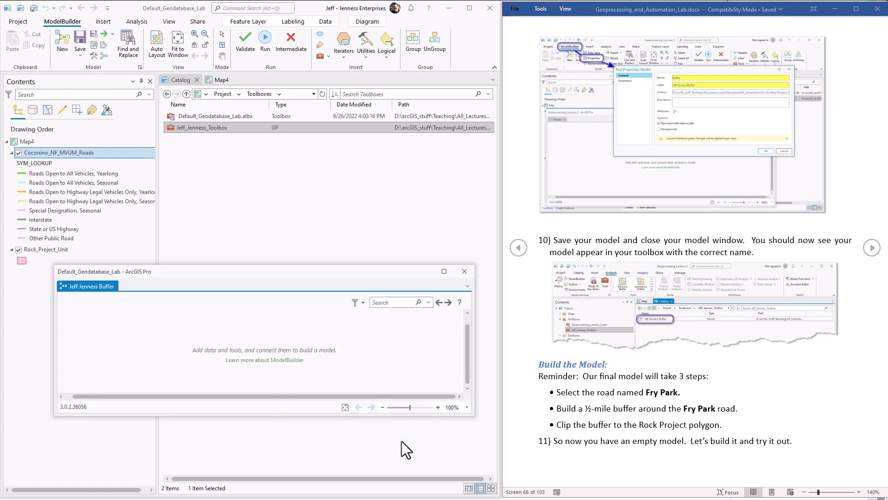
# Save the model and open the personally named toolbox in the catalog to check its contents.
pyautogui.click(79, 49)
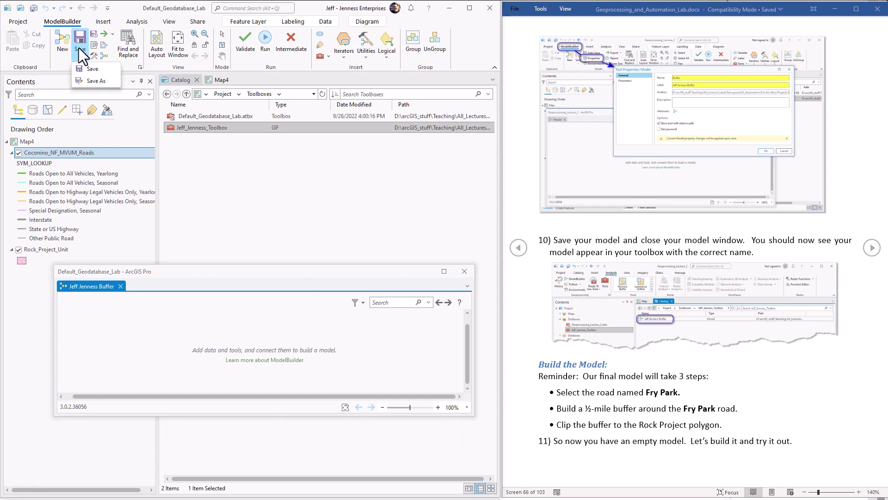
pyautogui.click(92, 68)
pyautogui.click(243, 153)
pyautogui.doubleClick(213, 128)
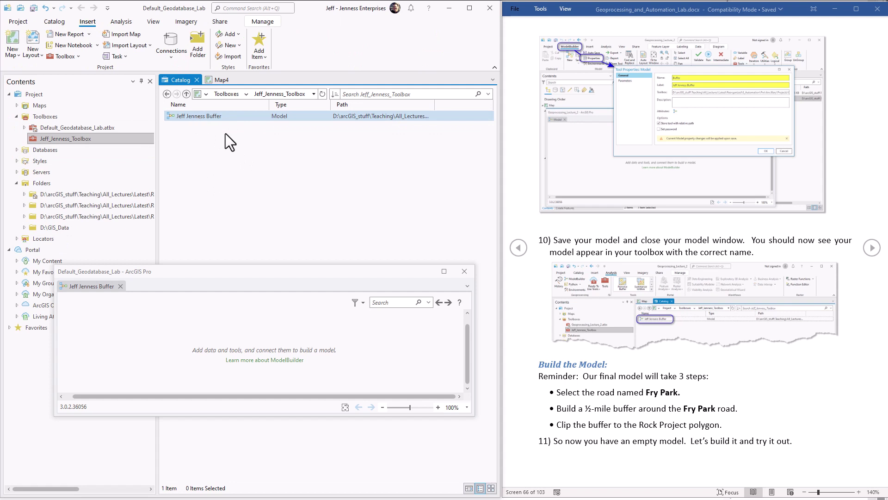
# Read the three model-building tasks in the lab instructions and advance to the following page.
pyautogui.click(662, 245)
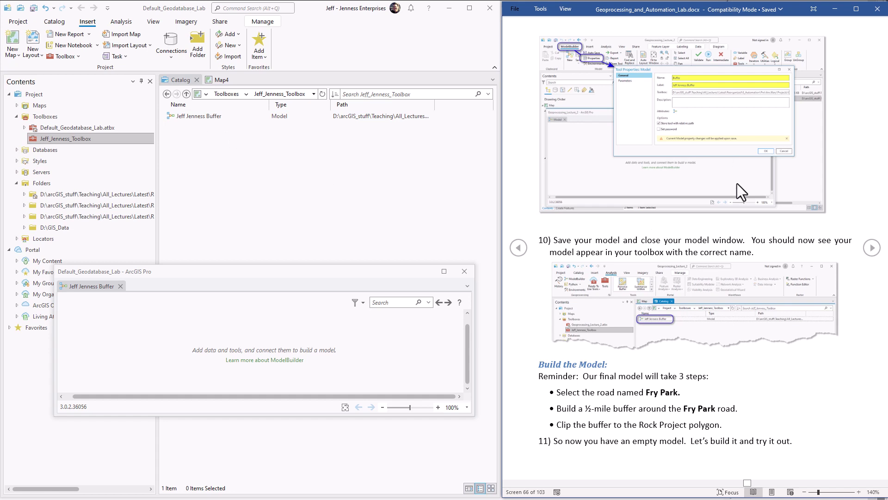
pyautogui.moveTo(561, 393); pyautogui.dragTo(668, 391)
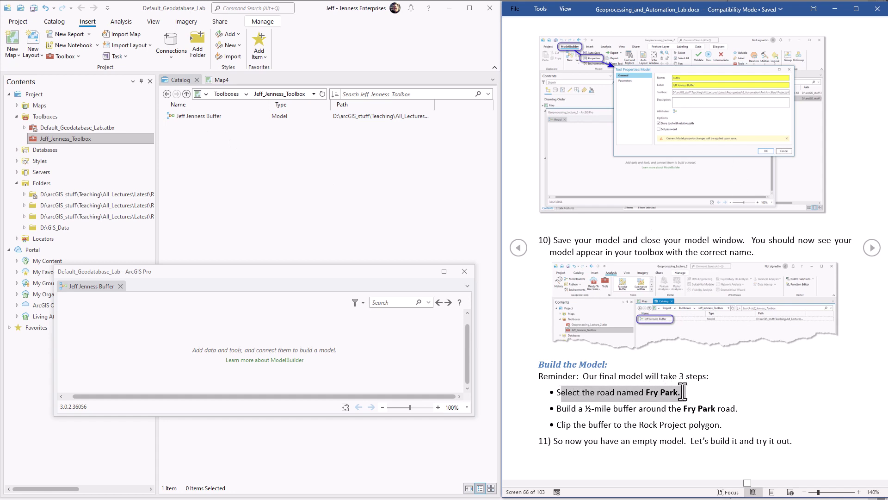
pyautogui.moveTo(557, 409); pyautogui.dragTo(679, 409)
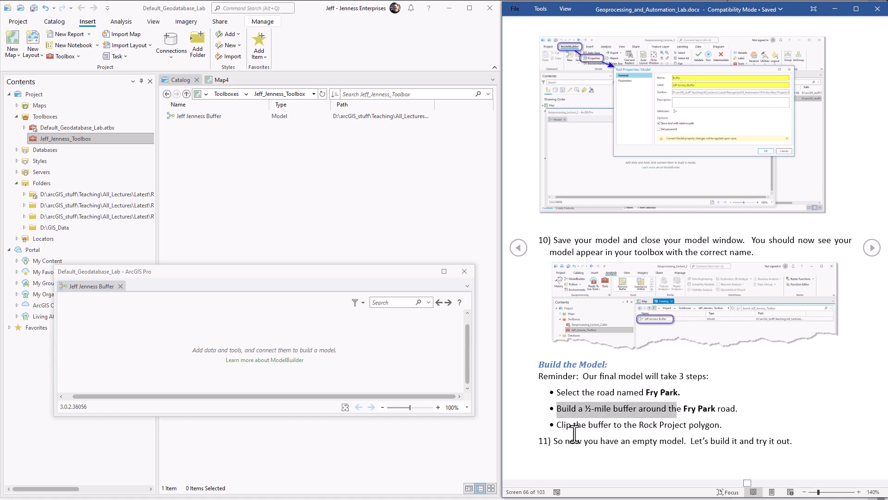
pyautogui.moveTo(558, 424); pyautogui.dragTo(665, 425)
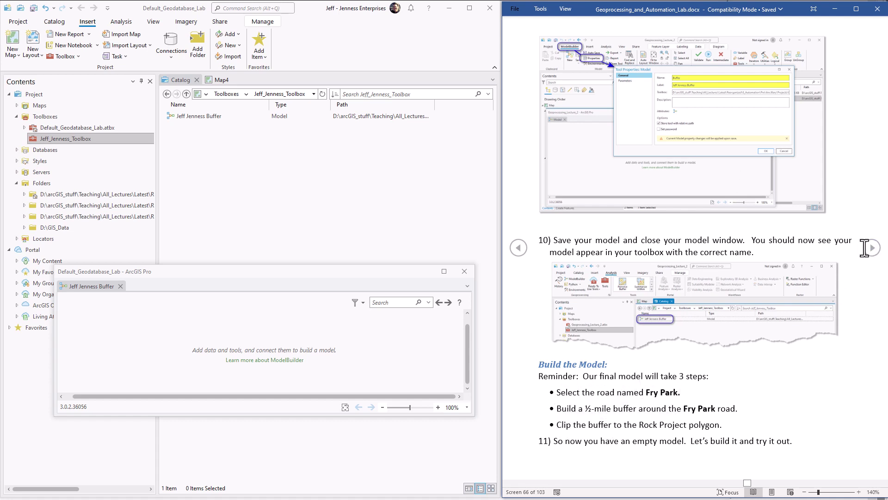
pyautogui.click(869, 251)
# Close the ModelBuilder window and reopen the saved buffer model for editing from its toolbox.
pyautogui.click(301, 344)
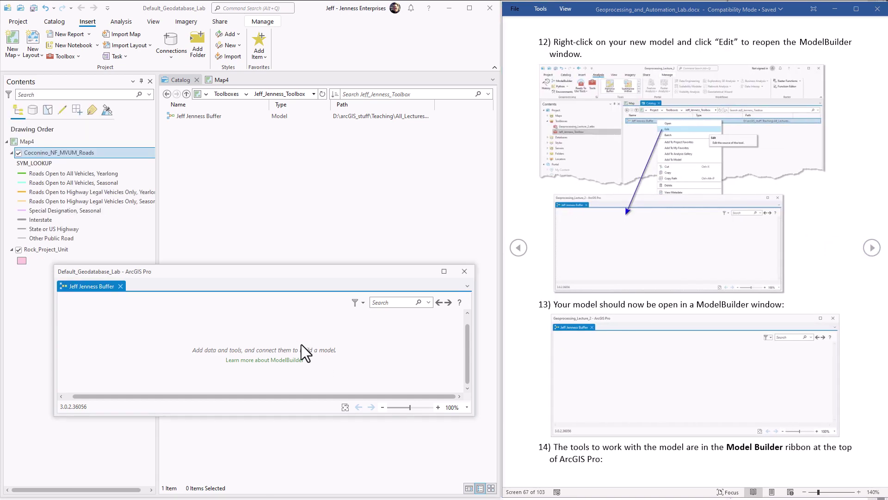
pyautogui.rightClick(226, 347)
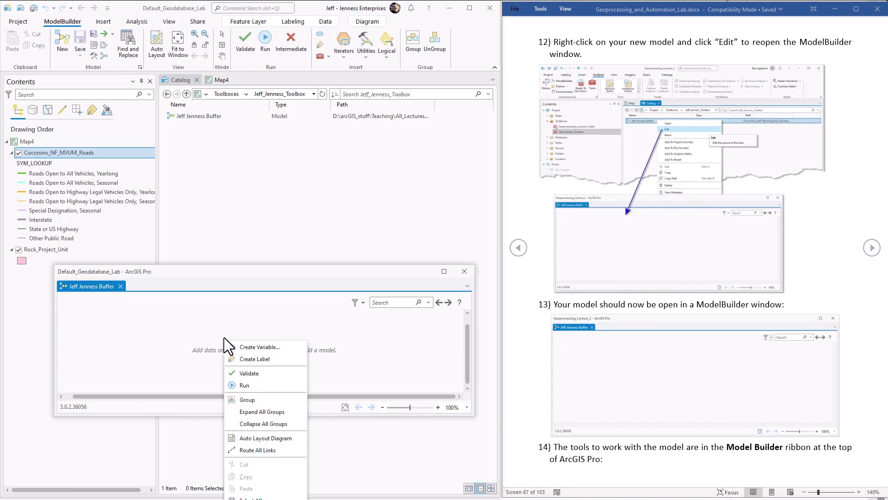
pyautogui.click(458, 273)
pyautogui.click(462, 273)
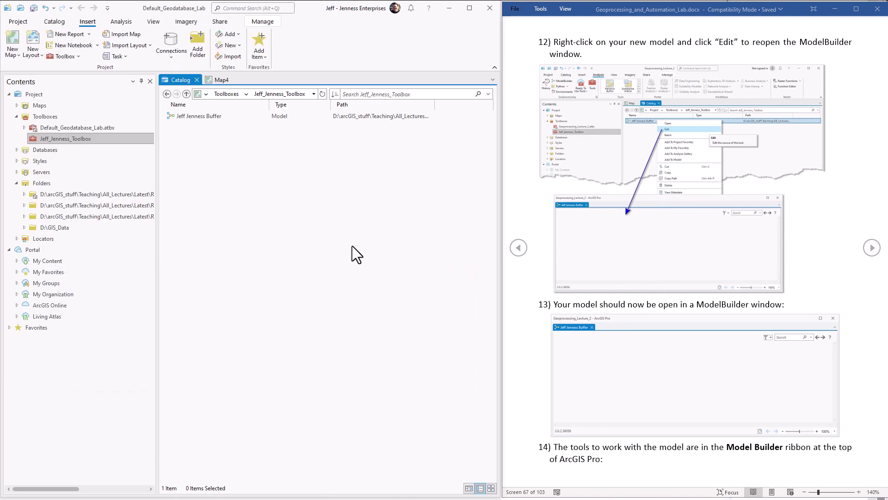
pyautogui.click(187, 118)
pyautogui.rightClick(187, 117)
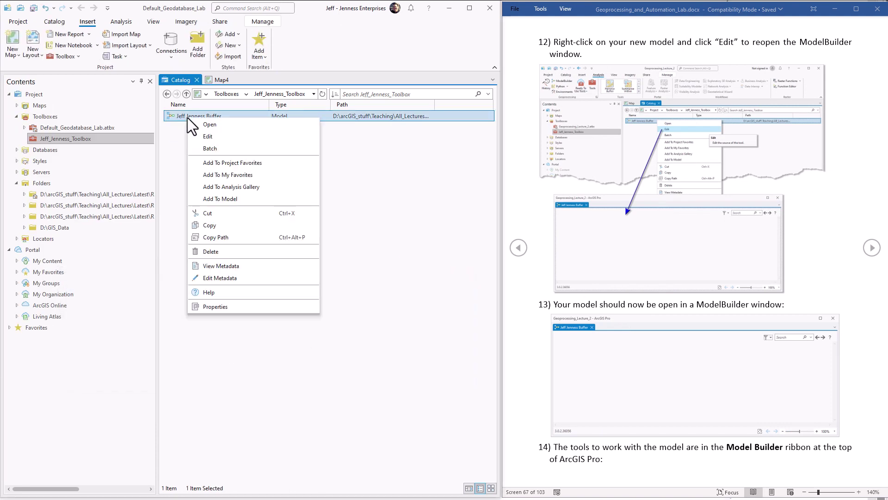
pyautogui.click(216, 136)
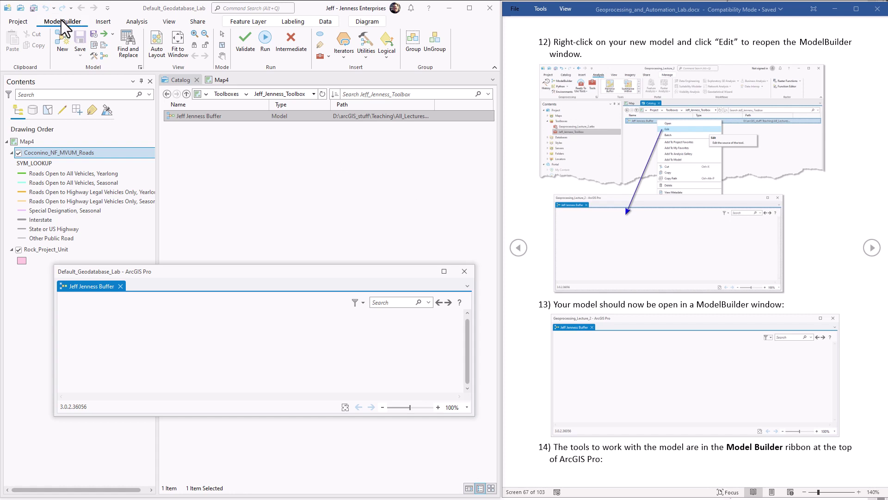
# Open the geoprocessing tools for the model and arrange them above the ModelBuilder window so both are accessible.
pyautogui.click(318, 57)
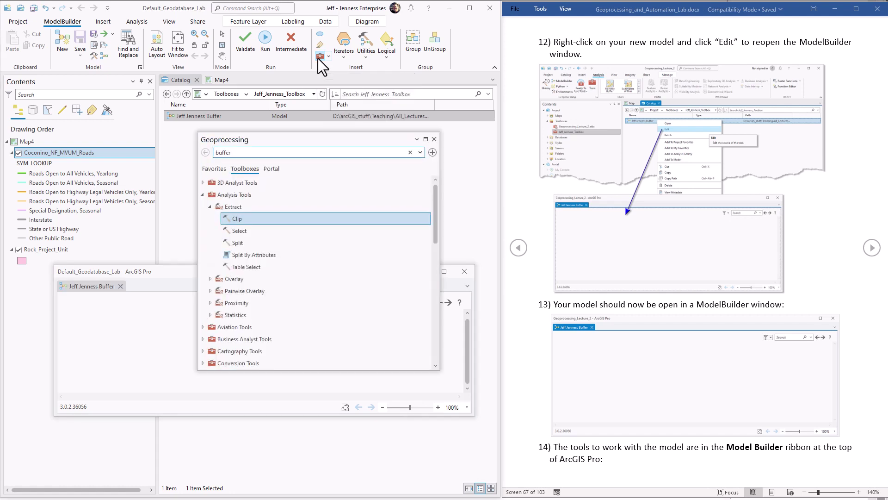
pyautogui.moveTo(329, 141); pyautogui.dragTo(337, 43)
pyautogui.moveTo(175, 266); pyautogui.dragTo(167, 308)
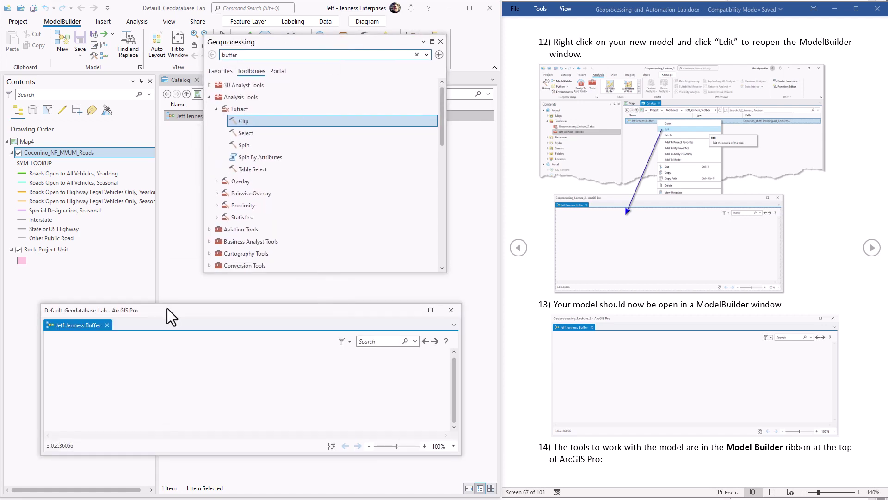
# Copy the tool name Select Layer by Attribute from the lab instructions, search the geoprocessing tools for it, and open the tool.
pyautogui.click(871, 249)
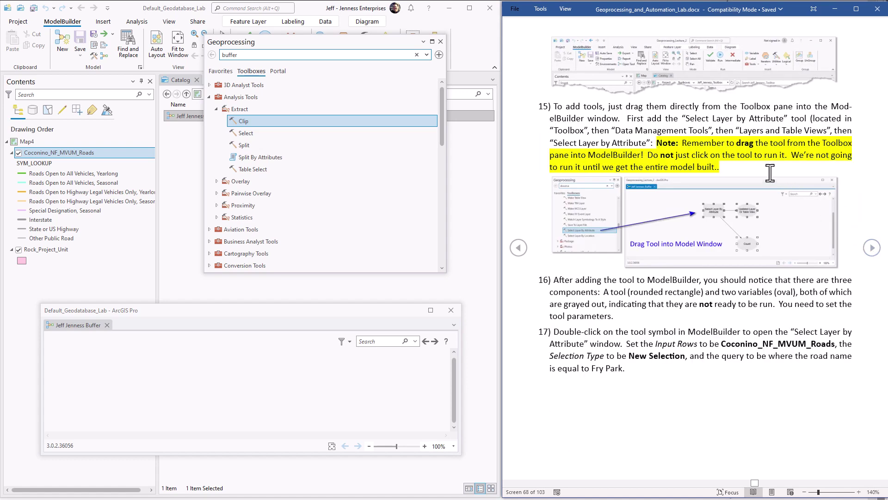
pyautogui.moveTo(687, 119); pyautogui.dragTo(785, 119)
pyautogui.hotkey('ctrl', 'c')
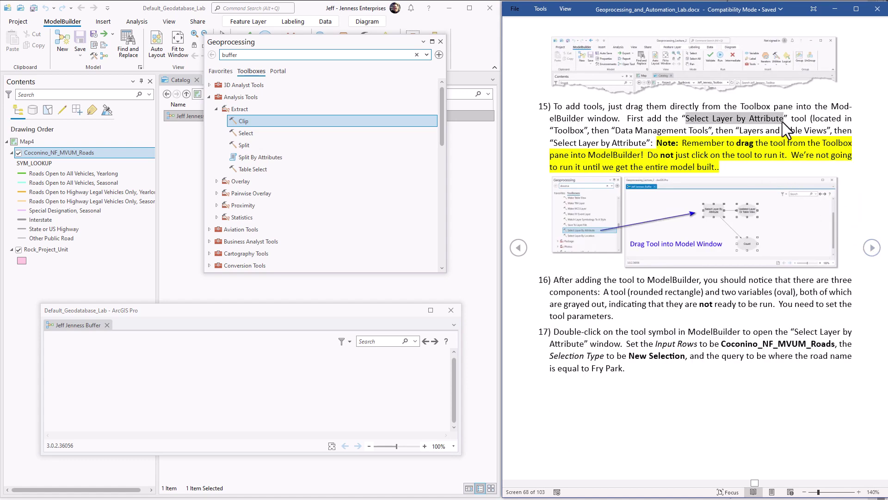
pyautogui.click(253, 54)
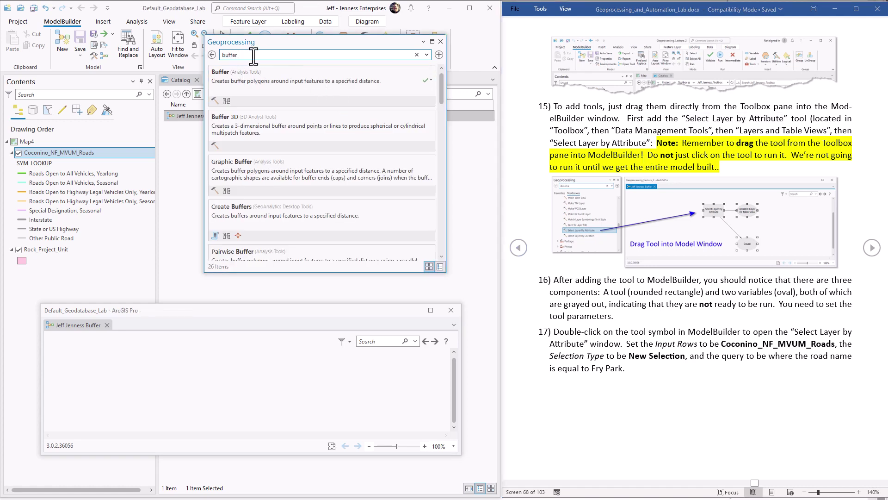
pyautogui.hotkey('ctrl', 'a')
pyautogui.hotkey('ctrl', 'v')
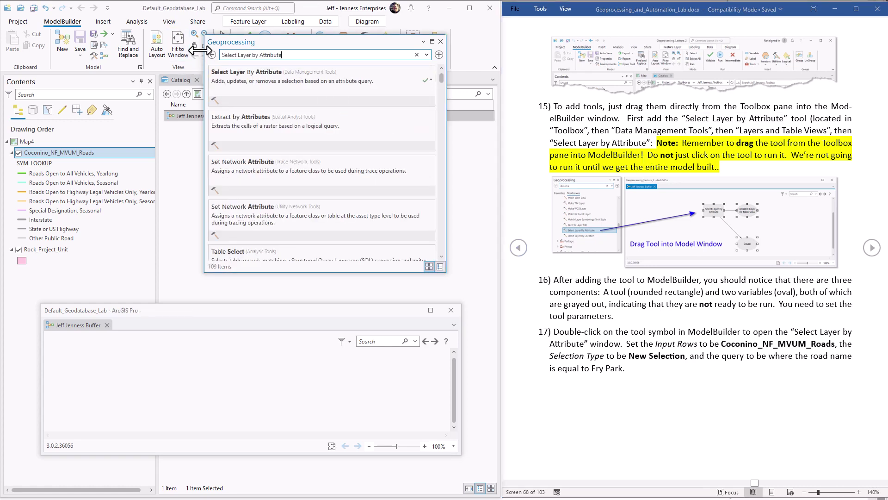
pyautogui.click(235, 73)
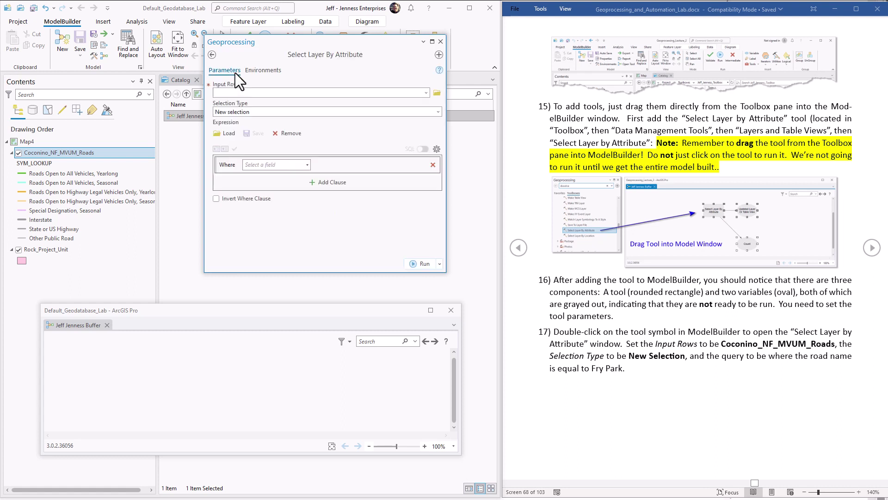
# Return to the search results, add Select Layer By Attribute to the model, and enlarge the ModelBuilder window to fit its elements.
pyautogui.click(293, 93)
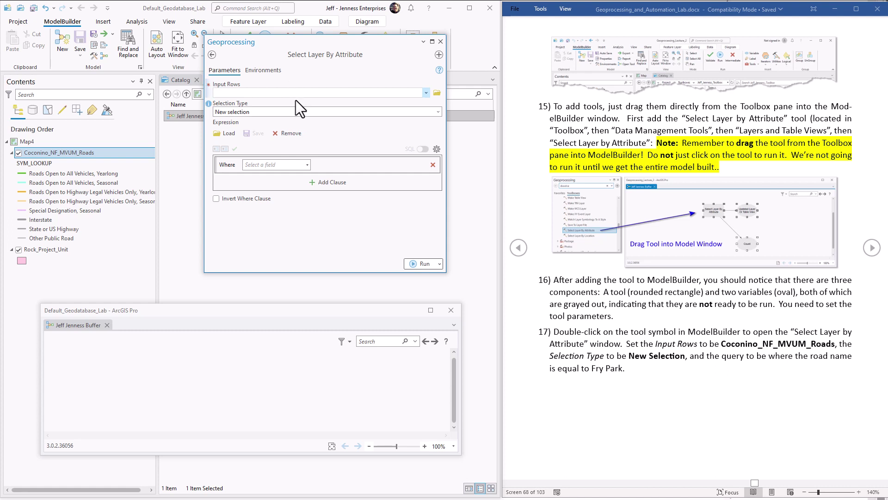
pyautogui.click(210, 55)
pyautogui.moveTo(259, 78); pyautogui.dragTo(165, 385)
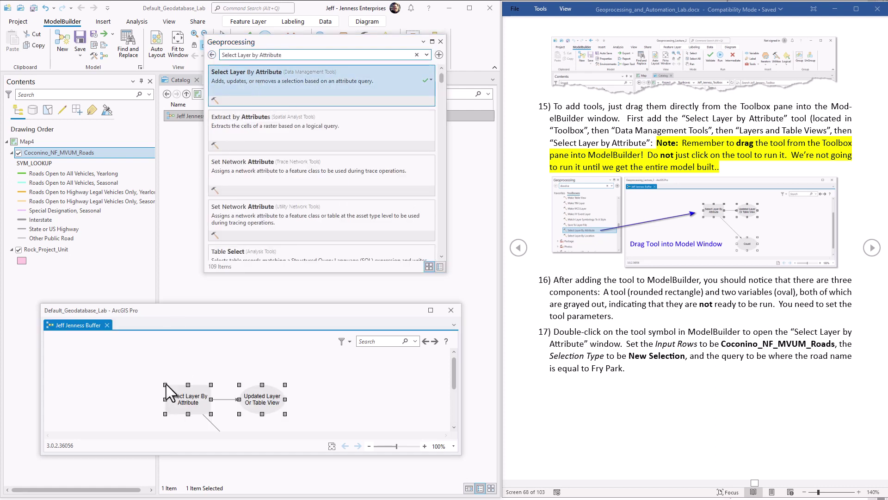
pyautogui.moveTo(225, 308); pyautogui.dragTo(229, 272)
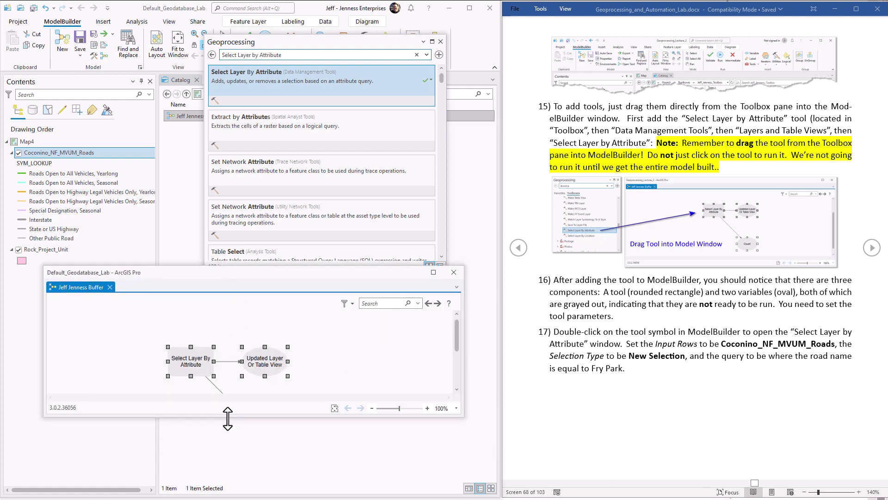
pyautogui.moveTo(228, 417); pyautogui.dragTo(228, 456)
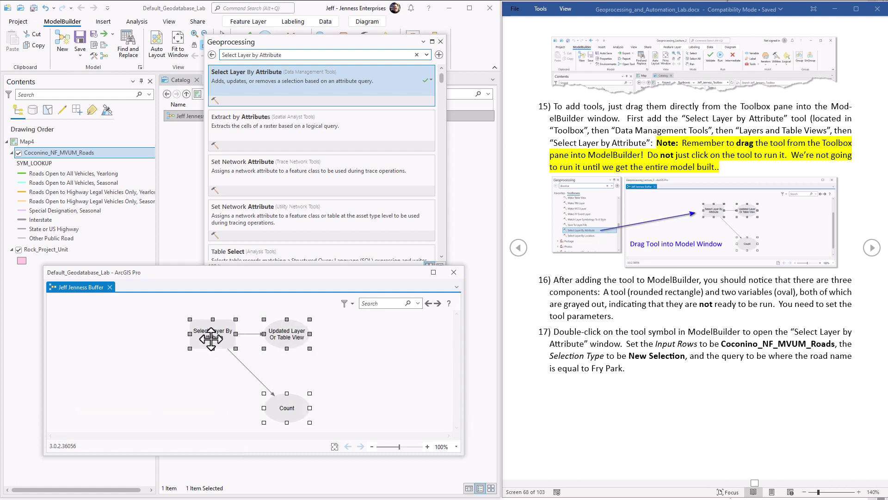
# Open the model's Select Layer By Attribute parameters and set the input rows to Coconino_NF_MVUM_Roads, with New selection as the selection type.
pyautogui.moveTo(214, 327)
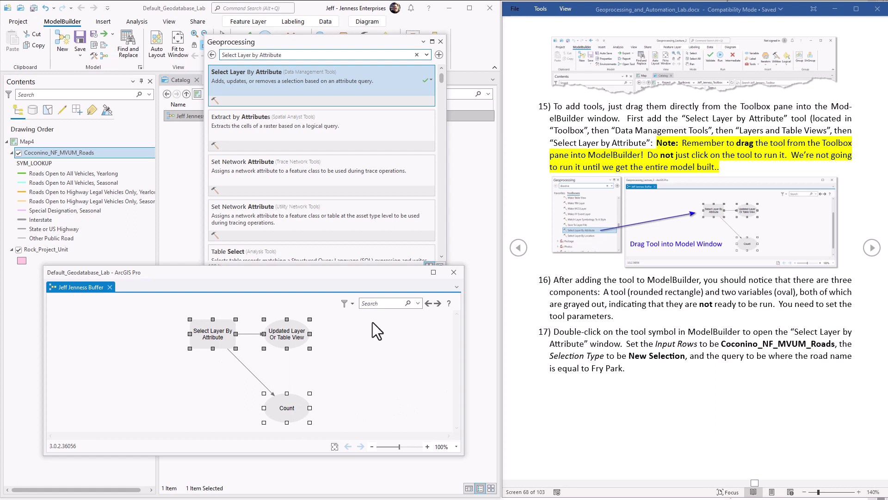
pyautogui.doubleClick(214, 335)
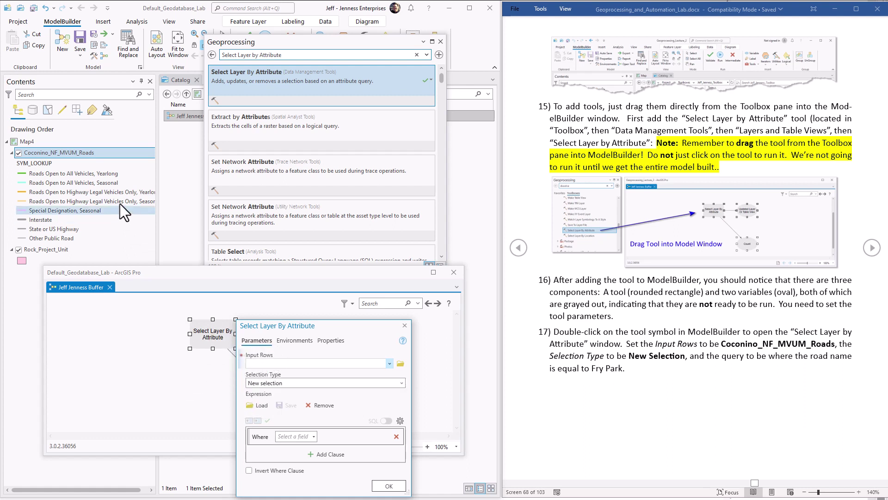
pyautogui.moveTo(79, 152); pyautogui.dragTo(260, 365)
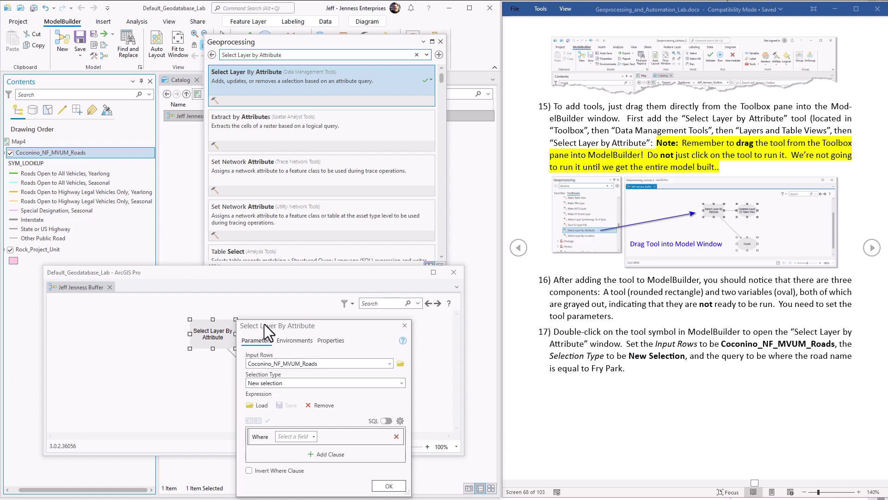
pyautogui.click(296, 382)
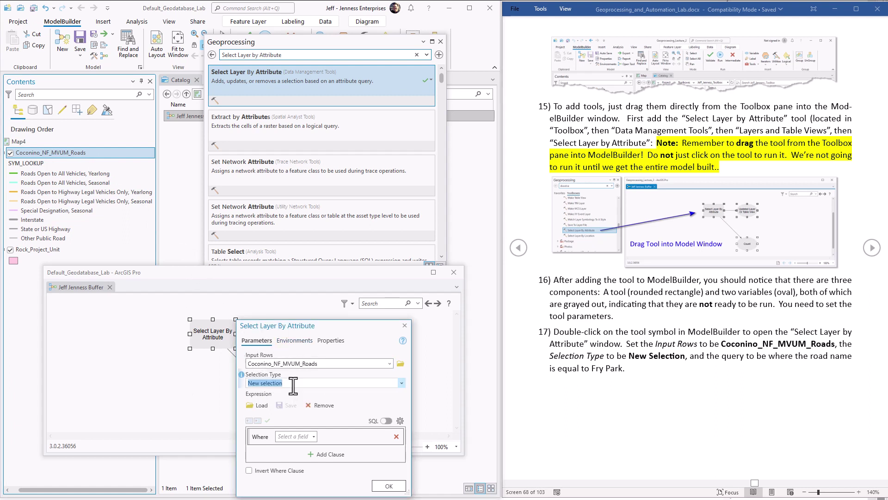
# Define the selection query from the lab instructions as Name is equal to FRY PARK and accept the tool parameters.
pyautogui.click(668, 301)
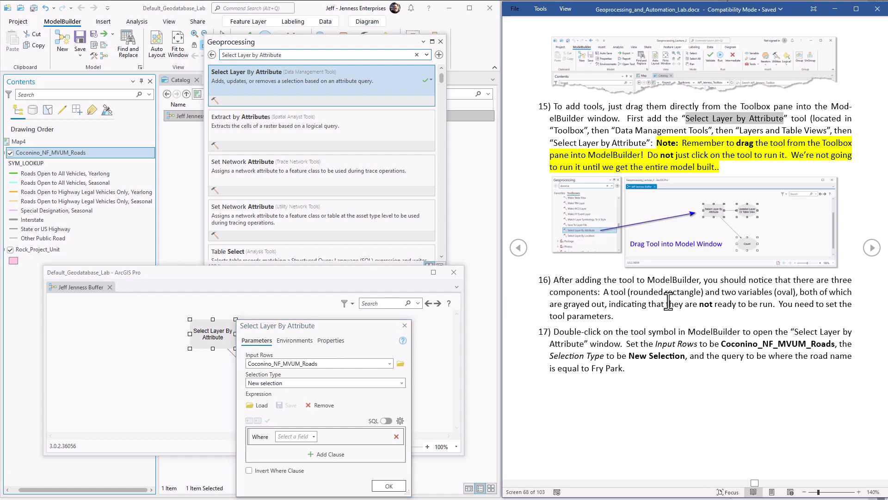
pyautogui.moveTo(812, 356); pyautogui.dragTo(622, 377)
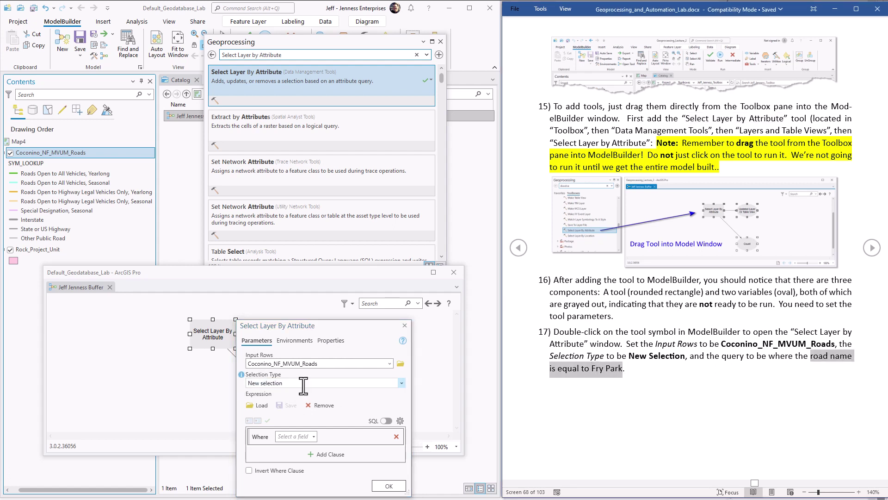
pyautogui.click(312, 439)
pyautogui.click(314, 436)
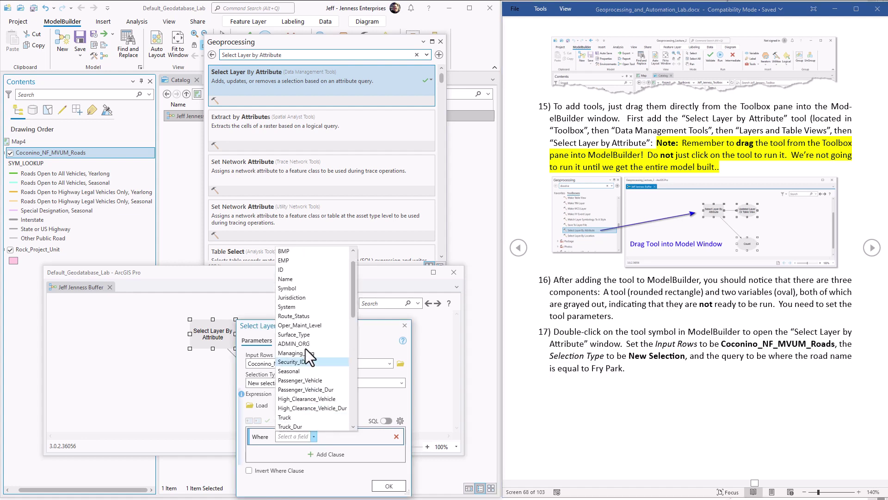
pyautogui.click(293, 279)
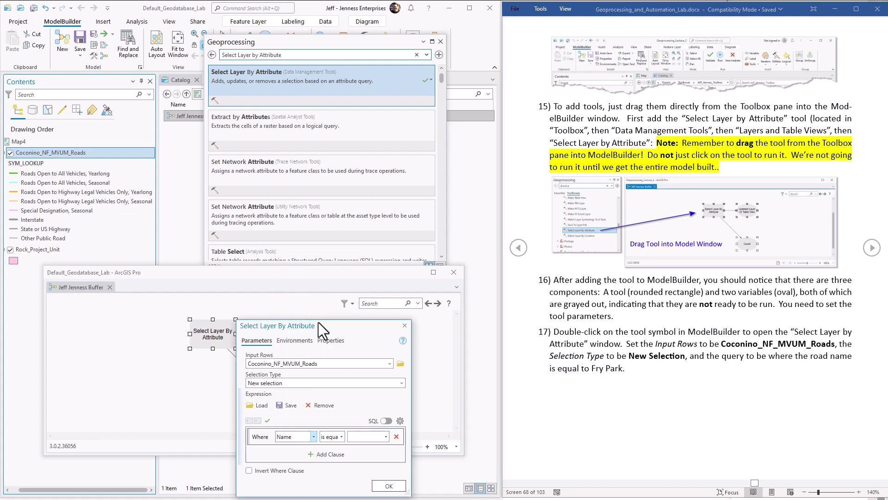
pyautogui.moveTo(323, 325); pyautogui.dragTo(273, 204)
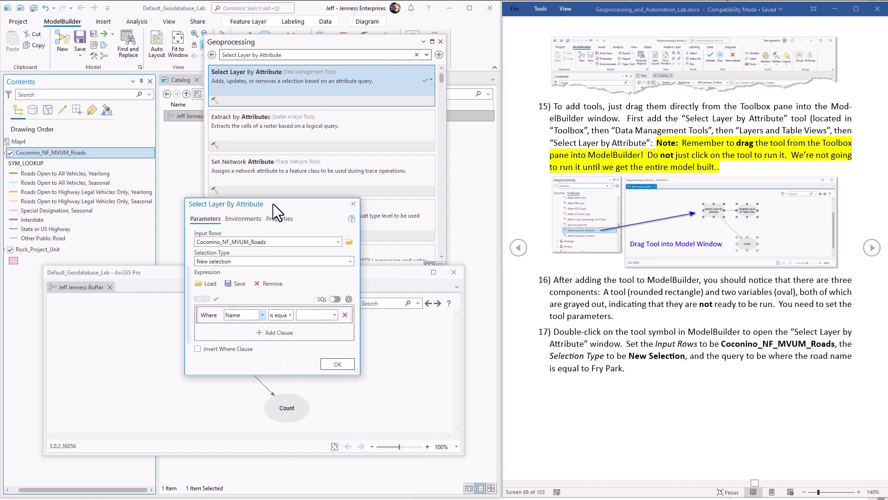
pyautogui.click(334, 315)
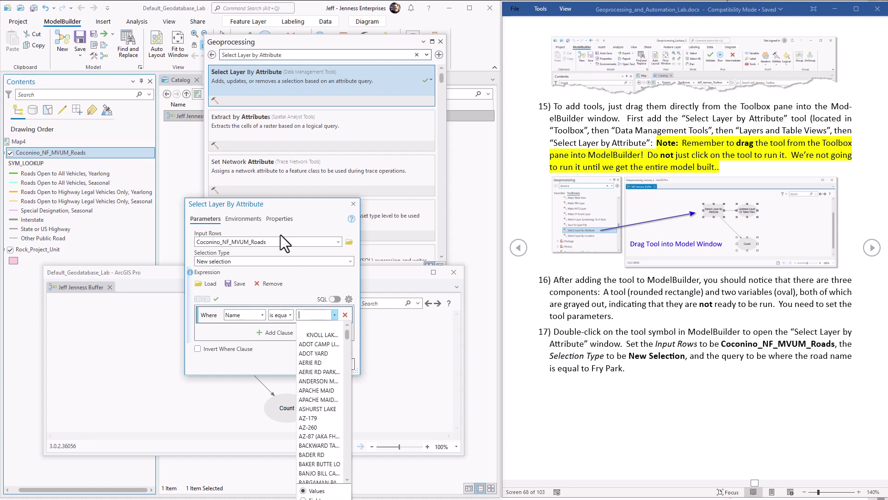
pyautogui.write('FRY PARK')
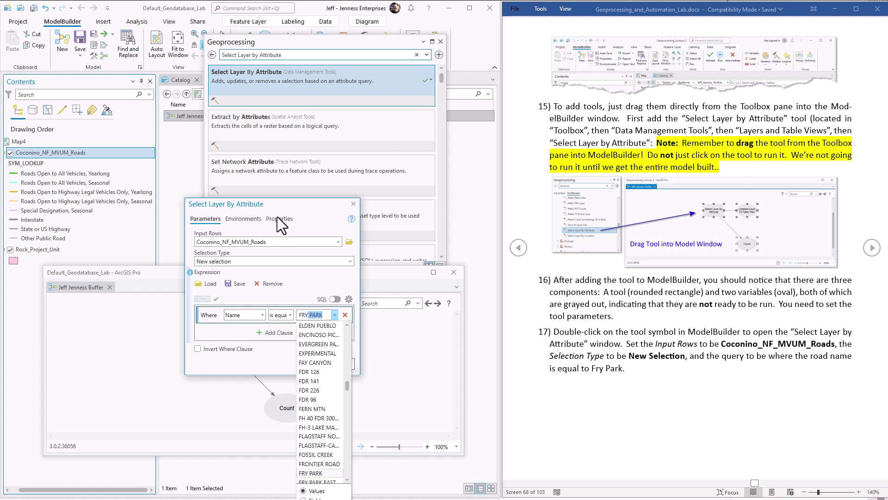
pyautogui.press('Return')
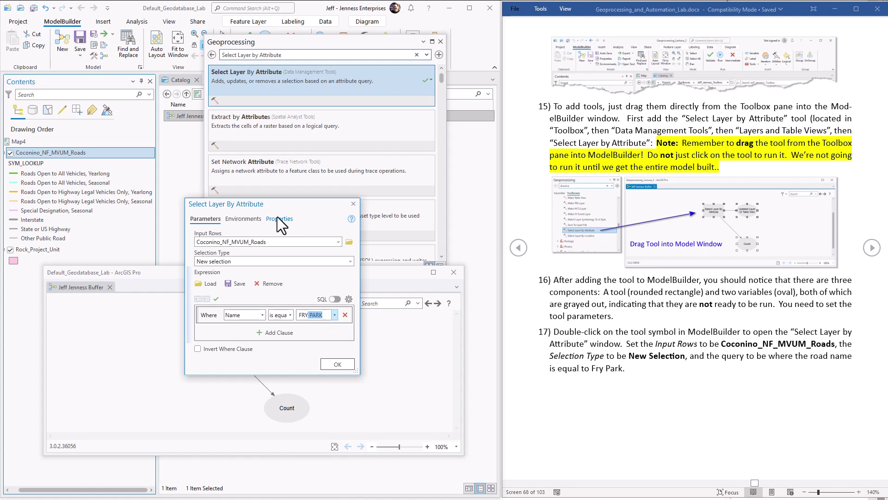
pyautogui.click(337, 362)
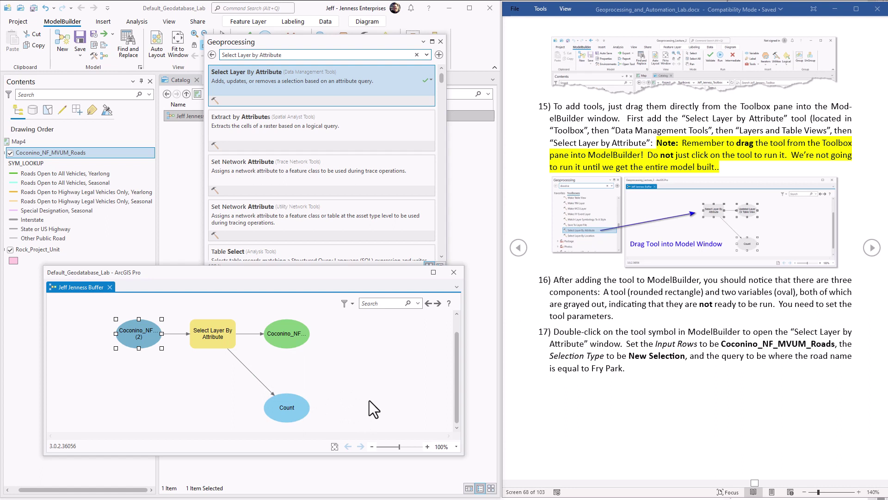
# Examine the Count output in the model and advance the lab instructions two pages to the Buffer tool task.
pyautogui.click(289, 409)
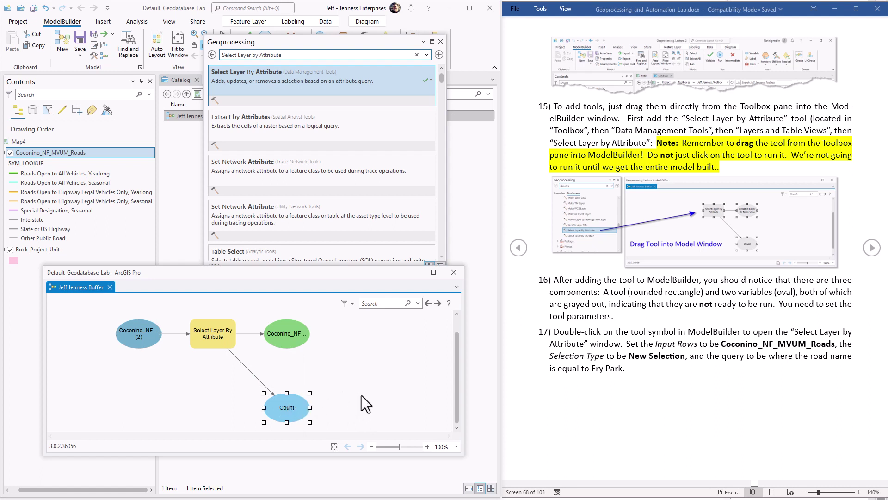
pyautogui.click(401, 364)
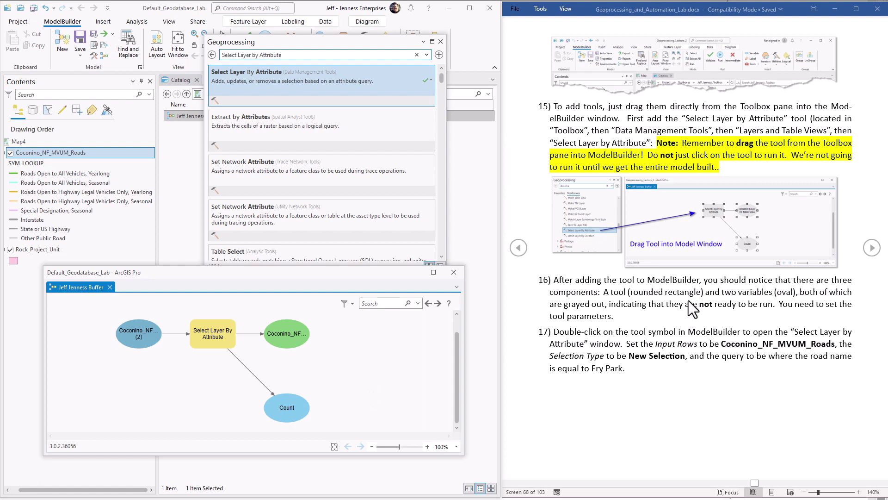
pyautogui.click(708, 304)
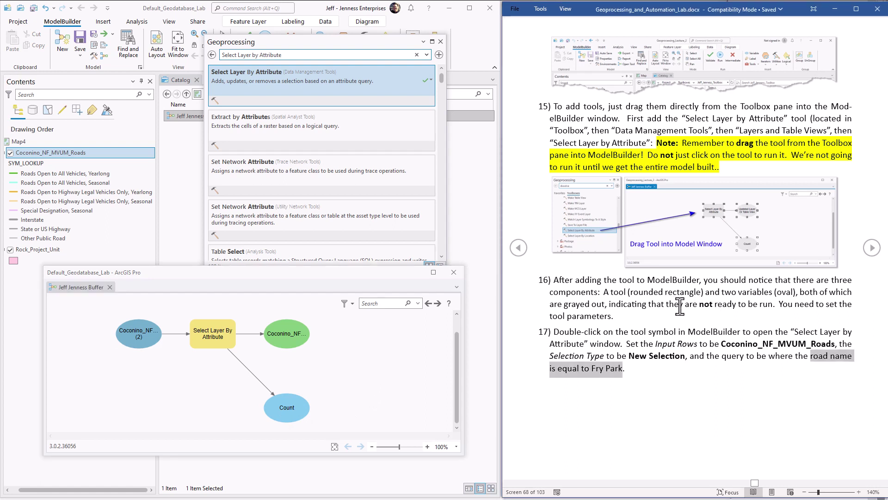
pyautogui.click(869, 249)
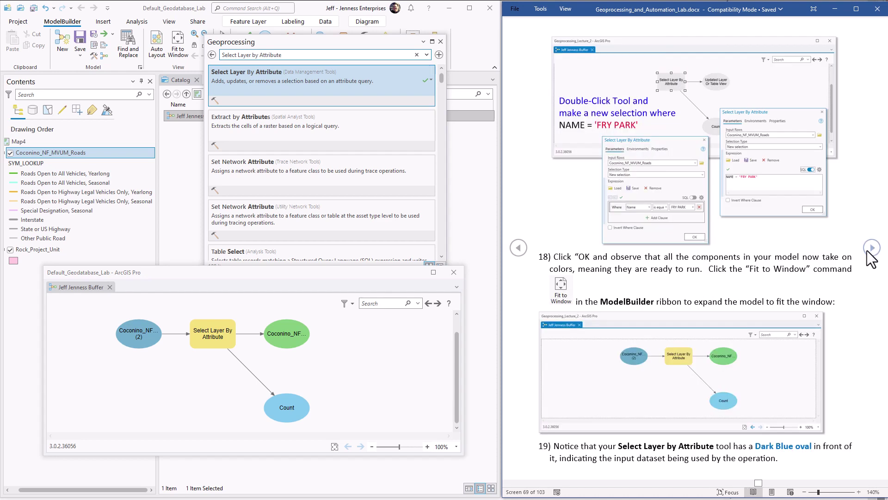
pyautogui.click(871, 249)
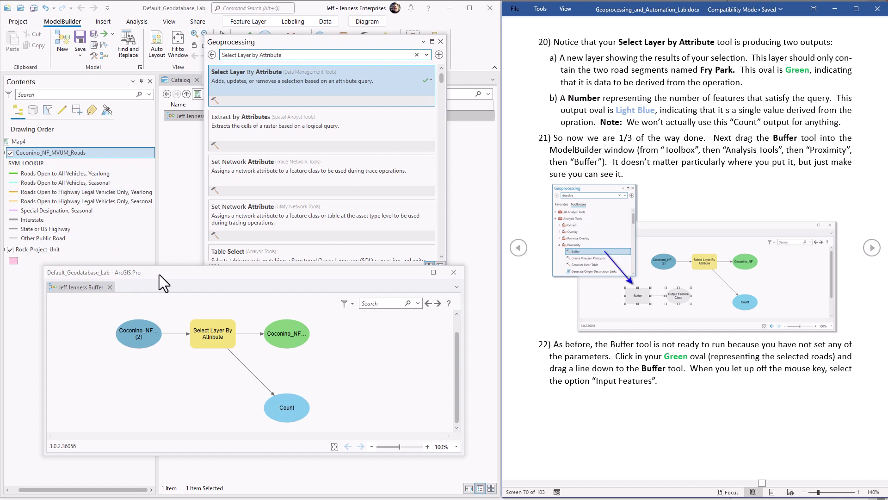
# Search the geoprocessing tools for Buffer, add it to the model below the existing elements, and move the ModelBuilder window clear for its settings.
pyautogui.click(277, 55)
pyautogui.write('Buf')
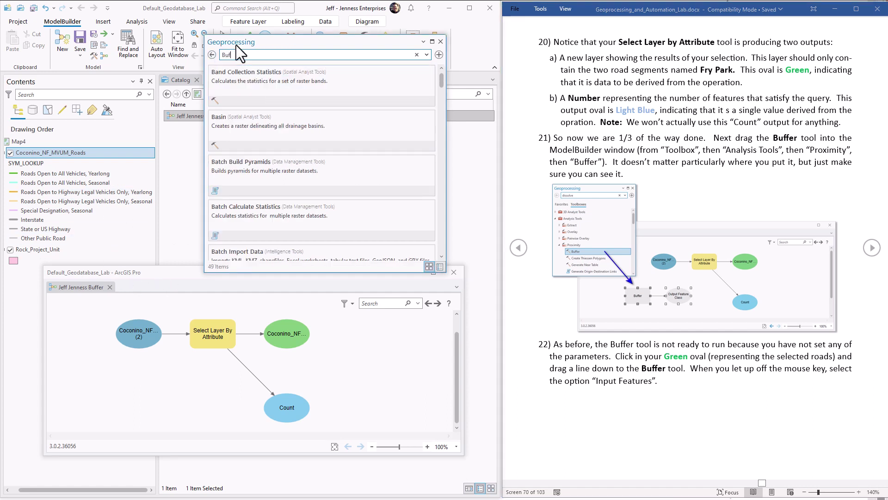
pyautogui.write('fer')
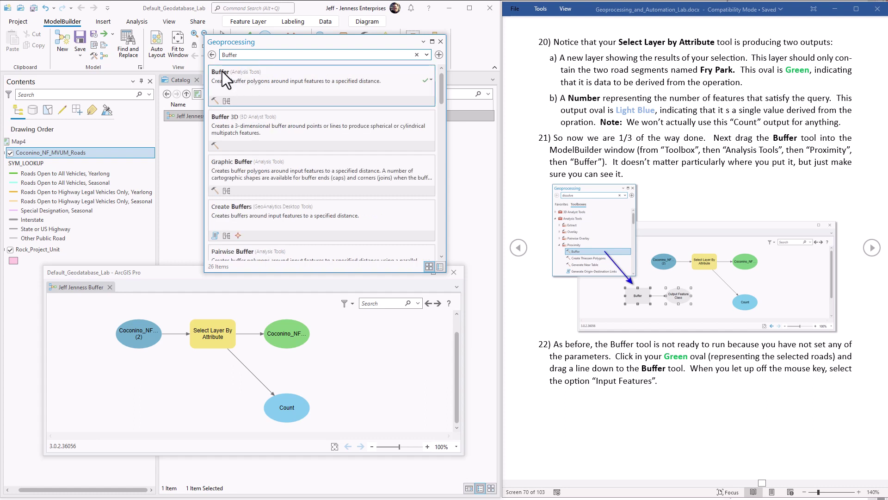
pyautogui.moveTo(222, 71); pyautogui.dragTo(141, 400)
pyautogui.click(609, 351)
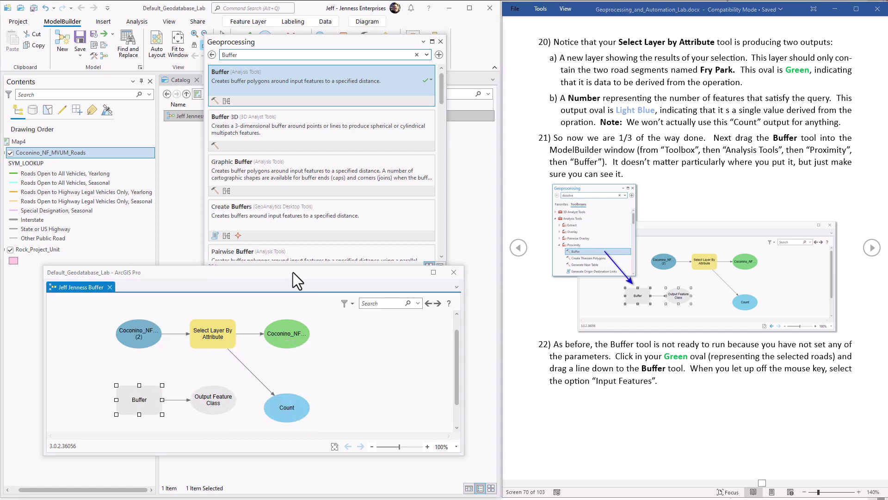
pyautogui.moveTo(293, 272); pyautogui.dragTo(277, 105)
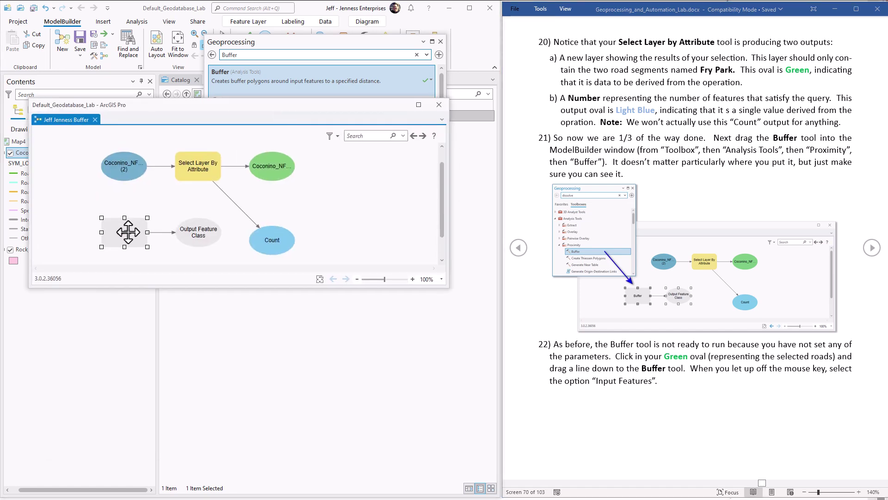
pyautogui.doubleClick(128, 232)
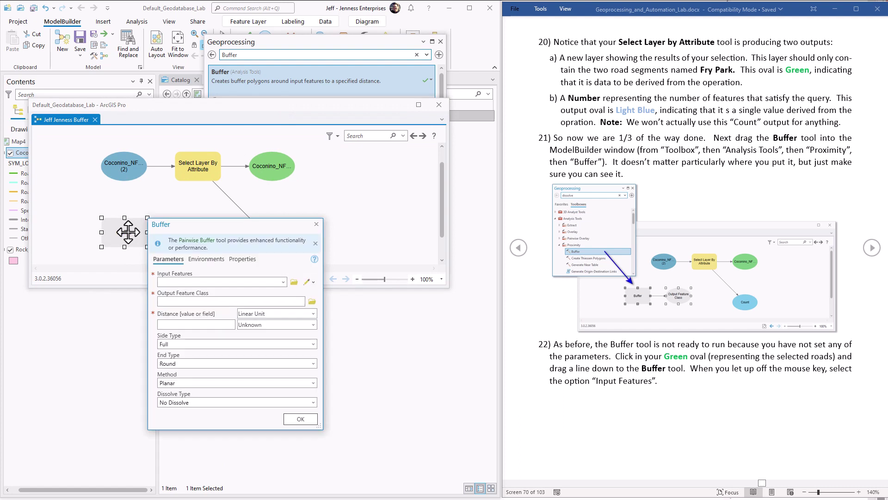
pyautogui.click(282, 283)
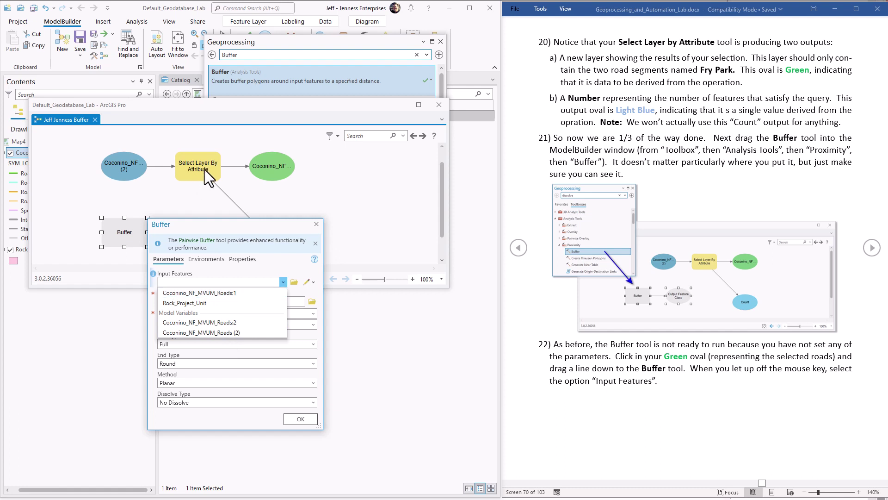
pyautogui.click(295, 239)
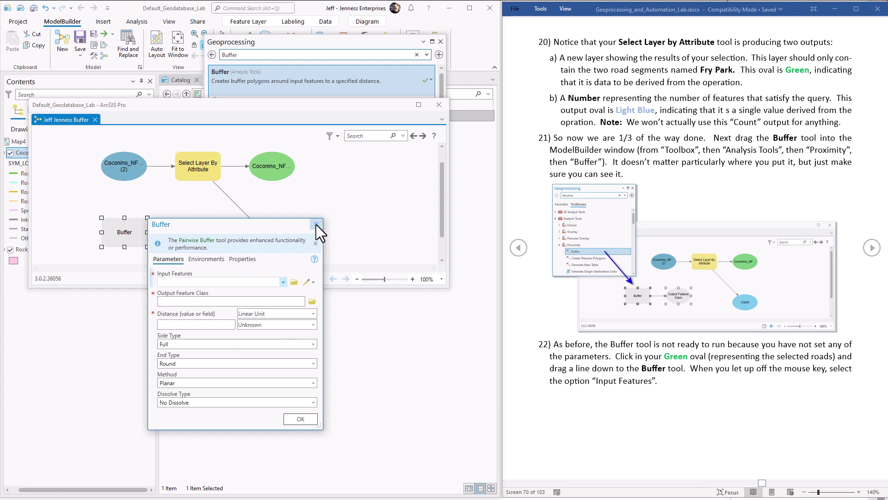
pyautogui.click(316, 224)
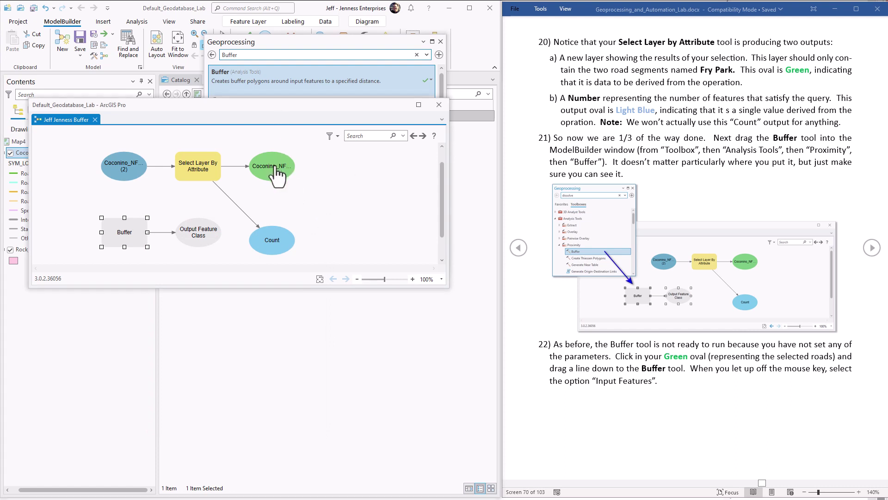
# Connect the green selected-roads output to the Buffer tool as its Input Features.
pyautogui.moveTo(277, 172); pyautogui.dragTo(130, 241)
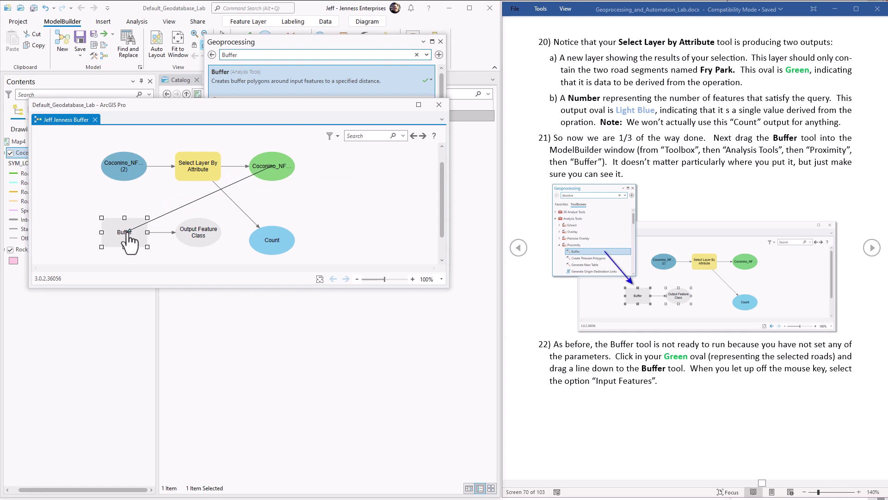
pyautogui.moveTo(130, 241); pyautogui.dragTo(130, 240)
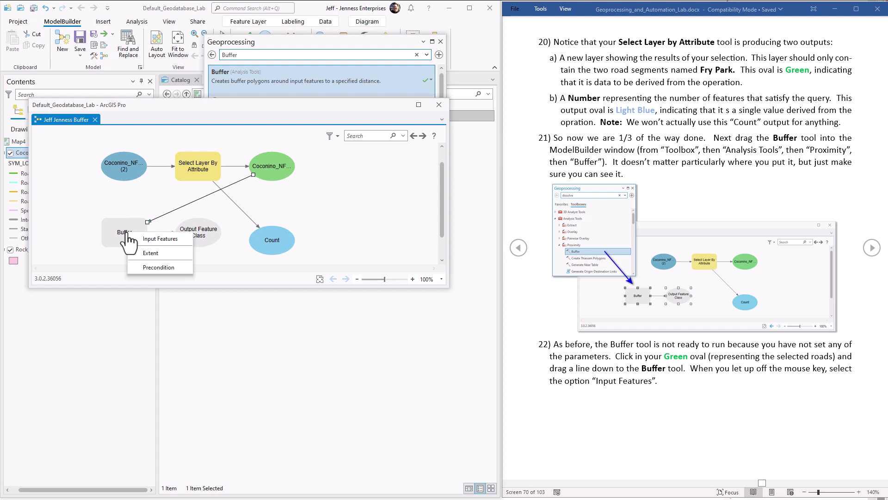
pyautogui.click(160, 239)
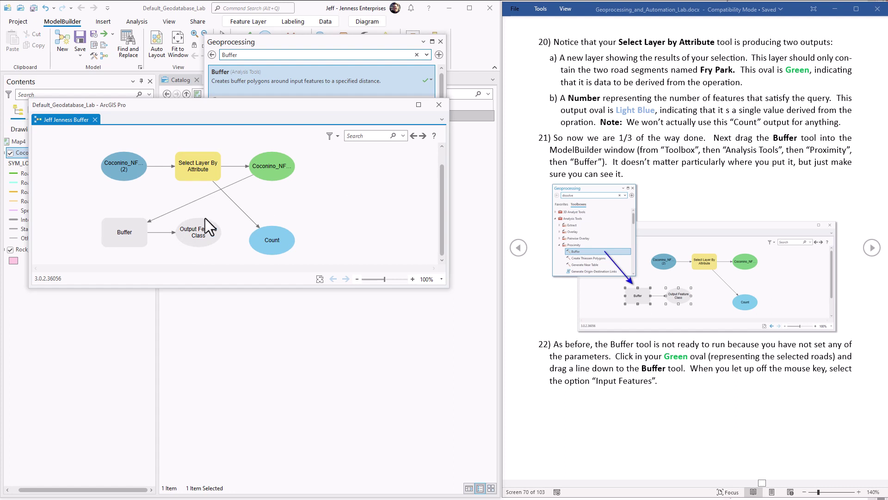
# Open the Buffer tool's parameters, advance the lab instructions one page, and set the buffer distance to 0.5 US Survey Miles.
pyautogui.doubleClick(126, 235)
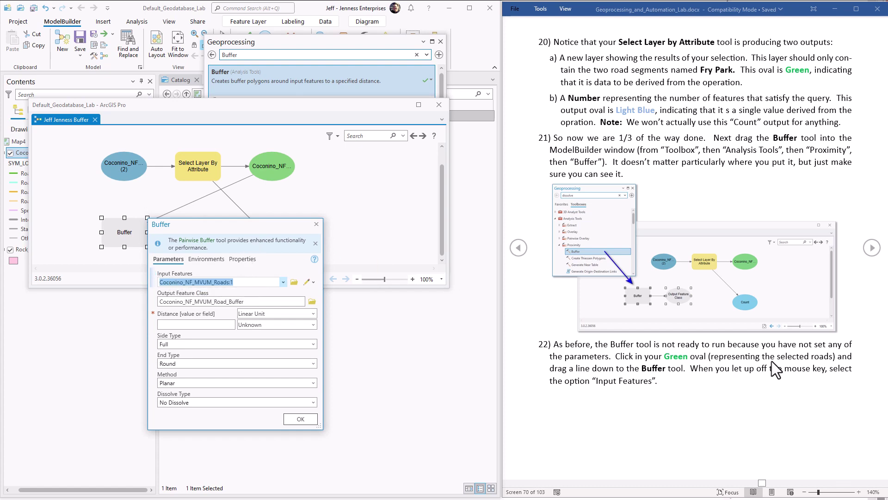
pyautogui.click(872, 247)
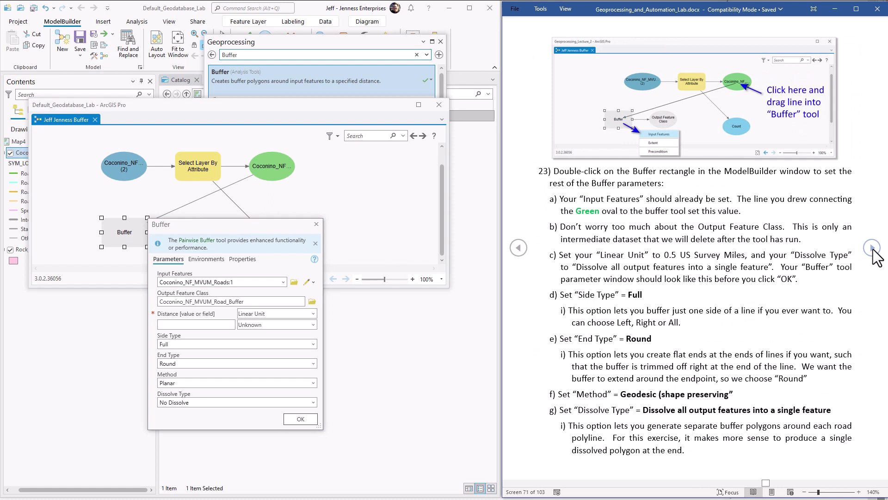
pyautogui.moveTo(664, 258); pyautogui.dragTo(752, 260)
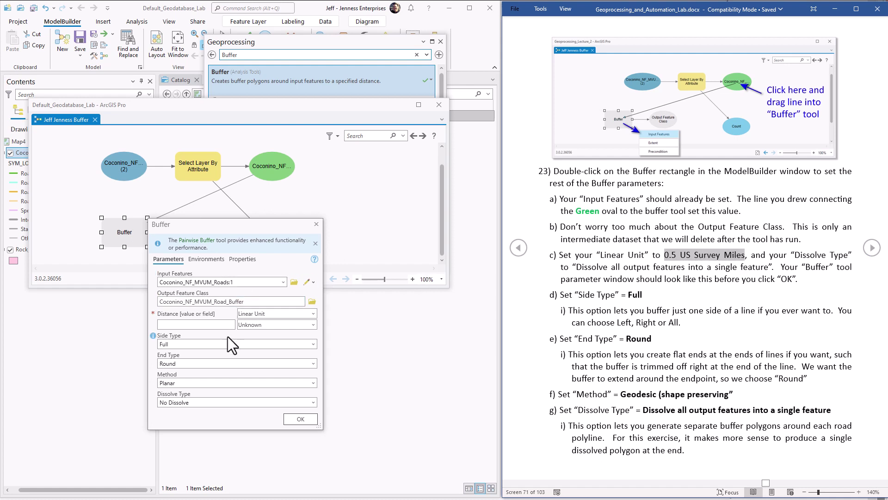
pyautogui.click(211, 324)
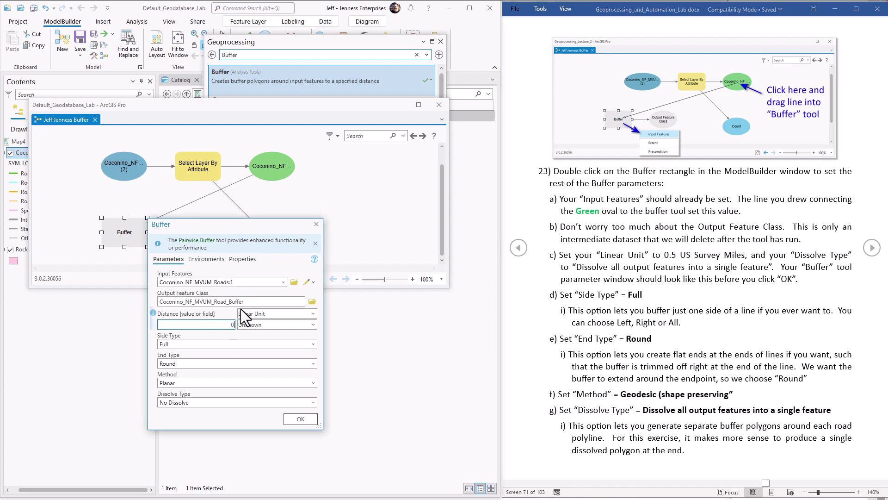
pyautogui.click(314, 324)
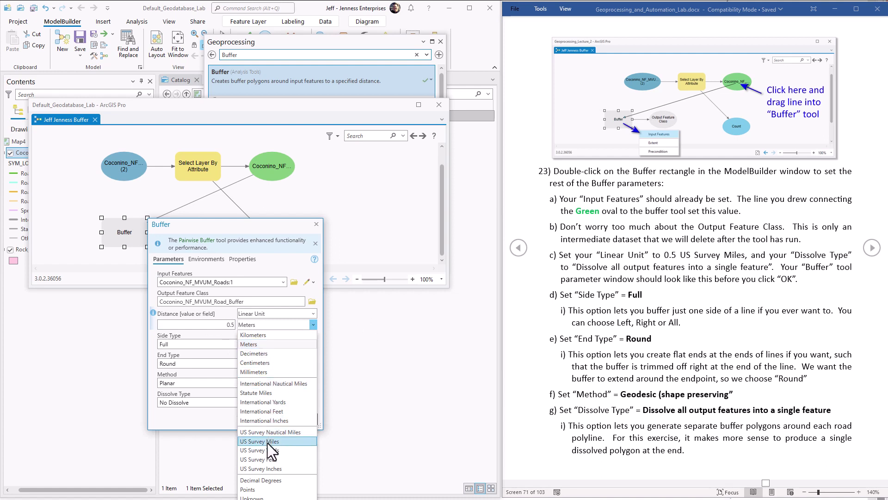
pyautogui.click(267, 442)
# Keep the buffer's Side Type at Full and End Type at Round, and set its Method to Geodesic (shape preserving).
pyautogui.click(209, 345)
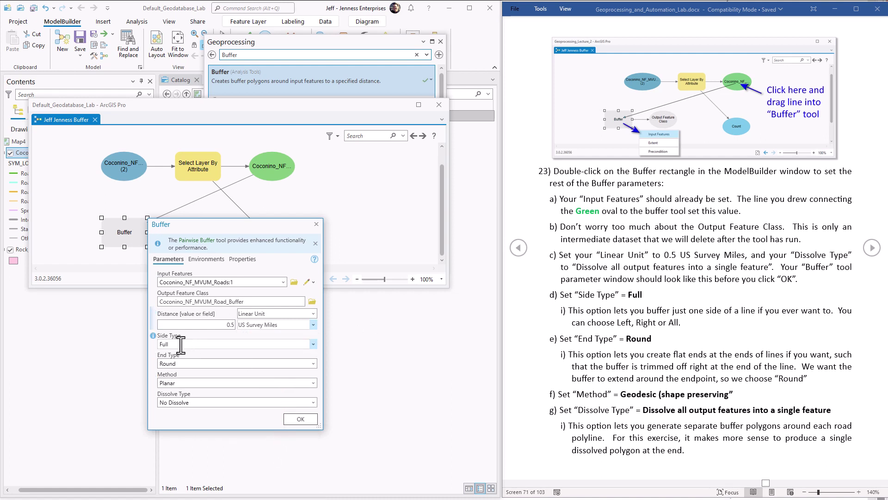
pyautogui.click(181, 344)
pyautogui.click(198, 363)
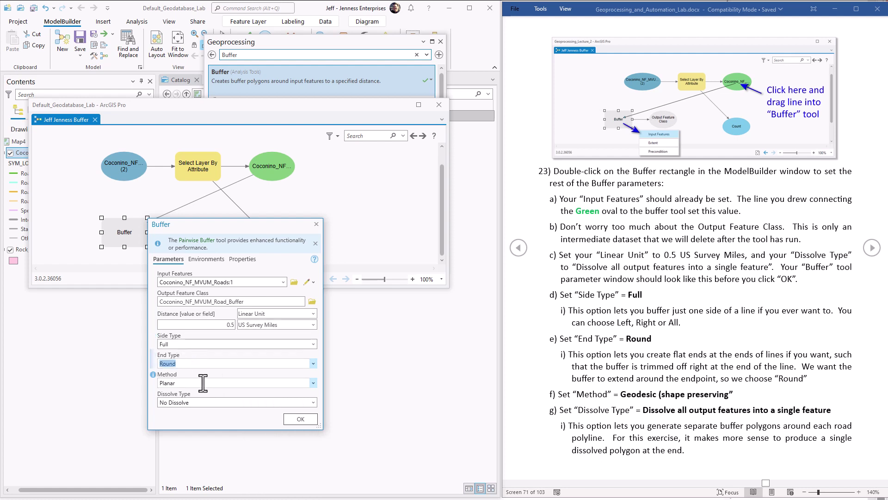
pyautogui.click(202, 383)
pyautogui.click(315, 382)
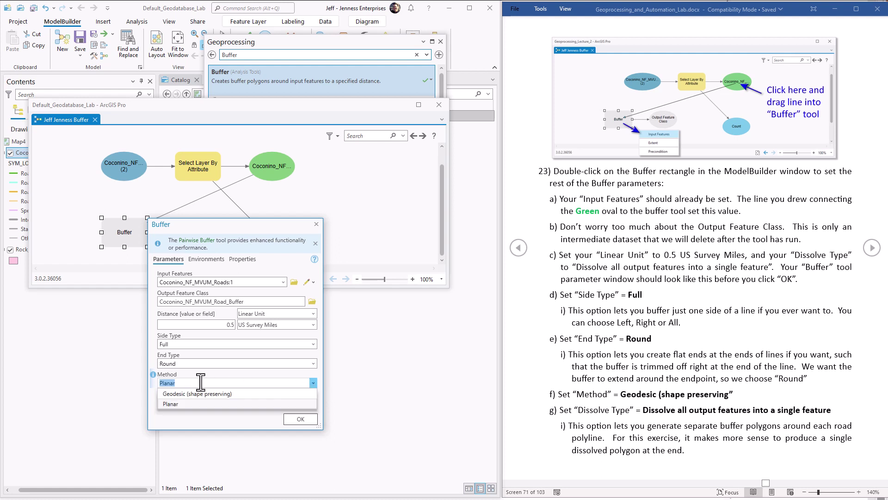
pyautogui.click(180, 391)
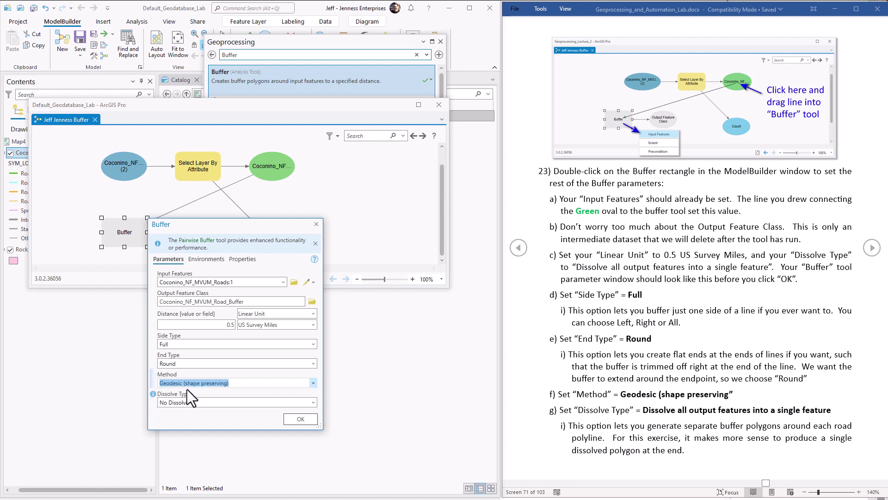
# Set the buffer's Dissolve Type to Dissolve all output features into a single feature and accept the tool parameters.
pyautogui.click(313, 401)
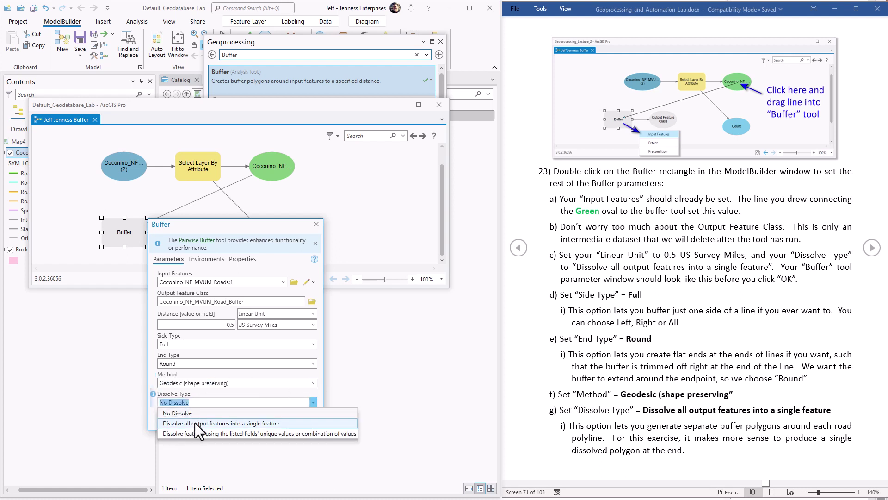
pyautogui.click(195, 423)
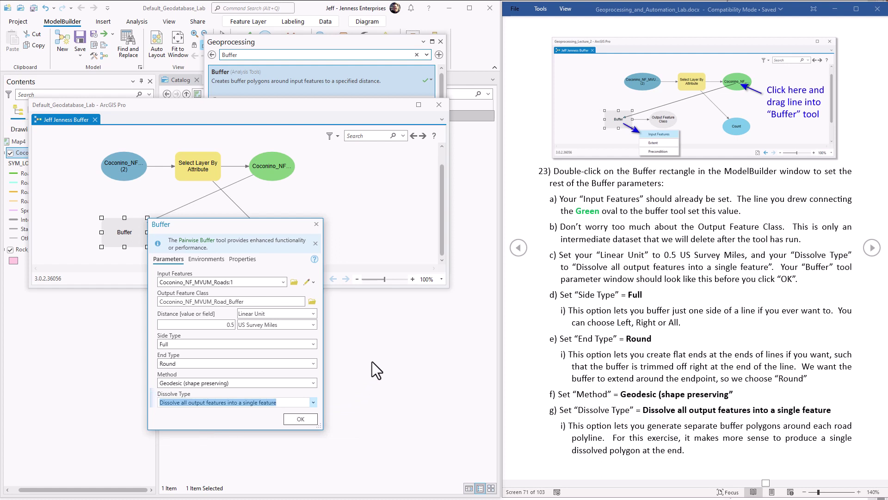
pyautogui.click(298, 419)
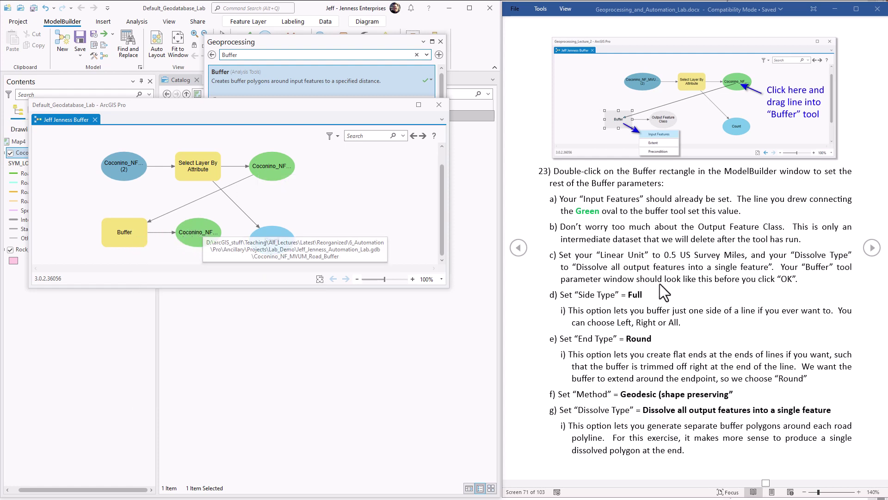
# Advance the lab instructions two pages and add the Clip tool from the Extract toolset of Analysis Tools to the model.
pyautogui.click(872, 249)
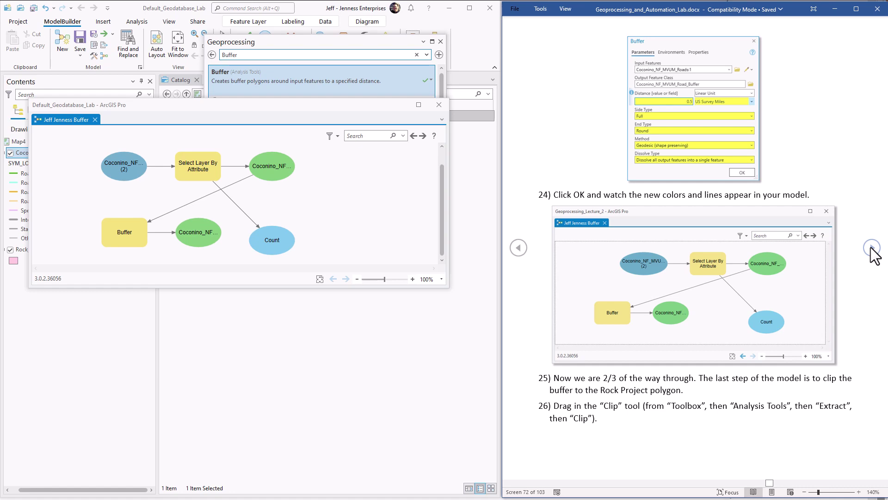
pyautogui.click(871, 247)
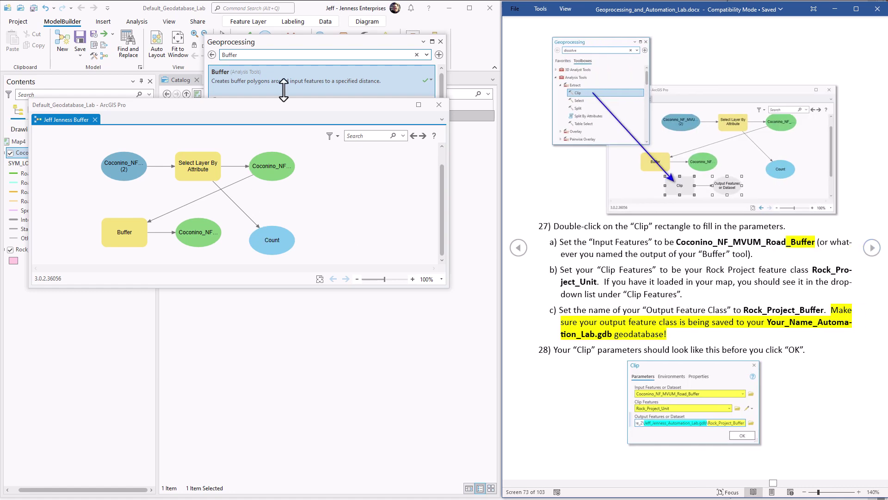
pyautogui.moveTo(301, 107); pyautogui.dragTo(301, 246)
pyautogui.click(250, 73)
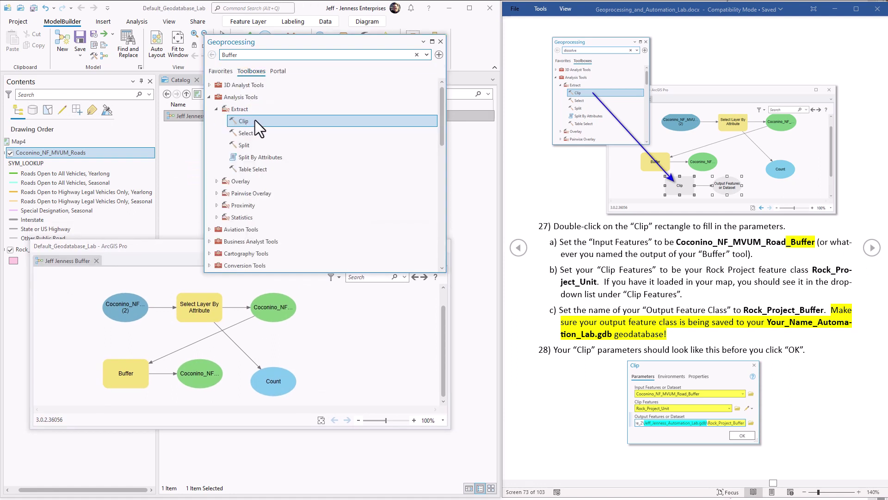
pyautogui.moveTo(254, 121); pyautogui.dragTo(345, 341)
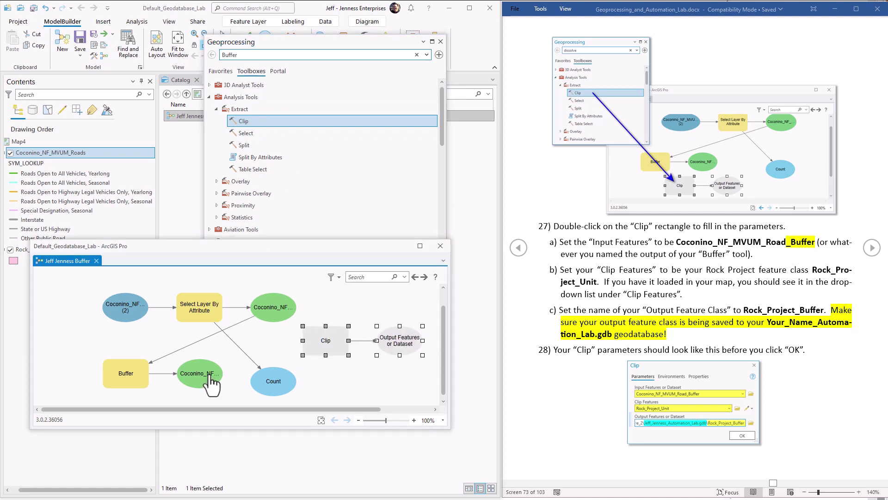
# Connect the green buffer output to Clip as its Input Features or Dataset and set Clip Features to the Rock_Project_Unit layer.
pyautogui.moveTo(209, 376); pyautogui.dragTo(318, 343)
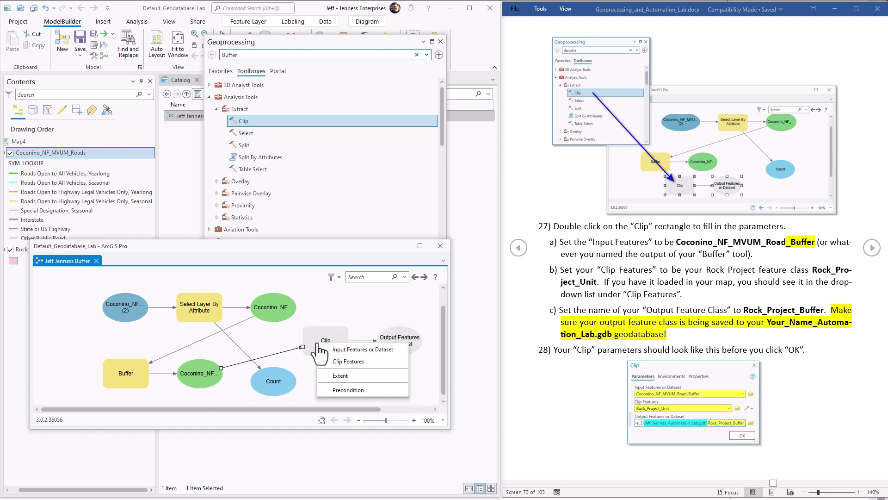
pyautogui.click(349, 349)
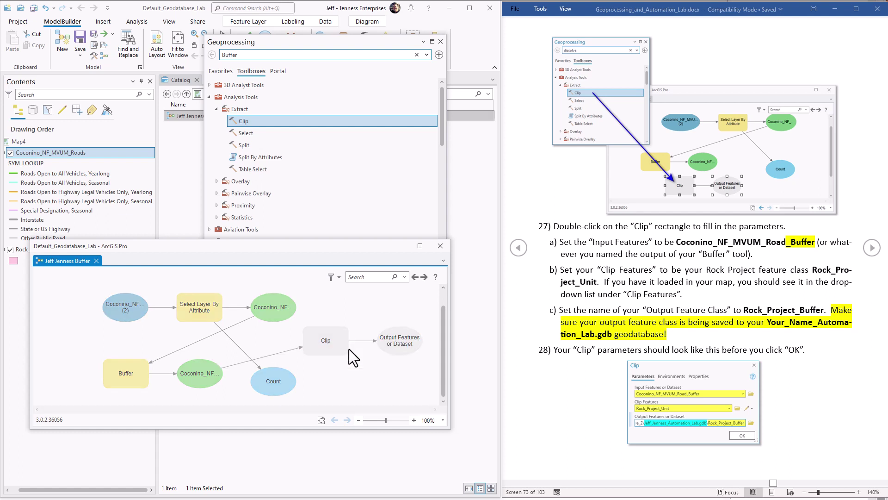
pyautogui.doubleClick(333, 346)
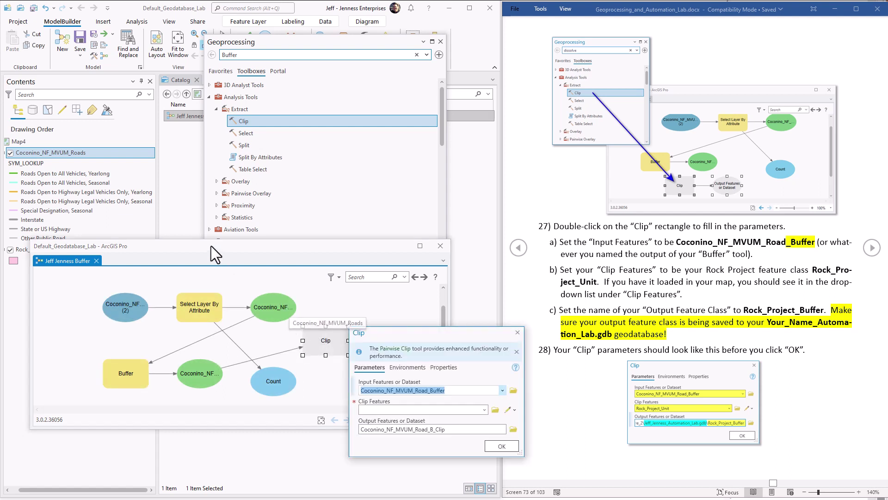
pyautogui.moveTo(210, 247); pyautogui.dragTo(186, 292)
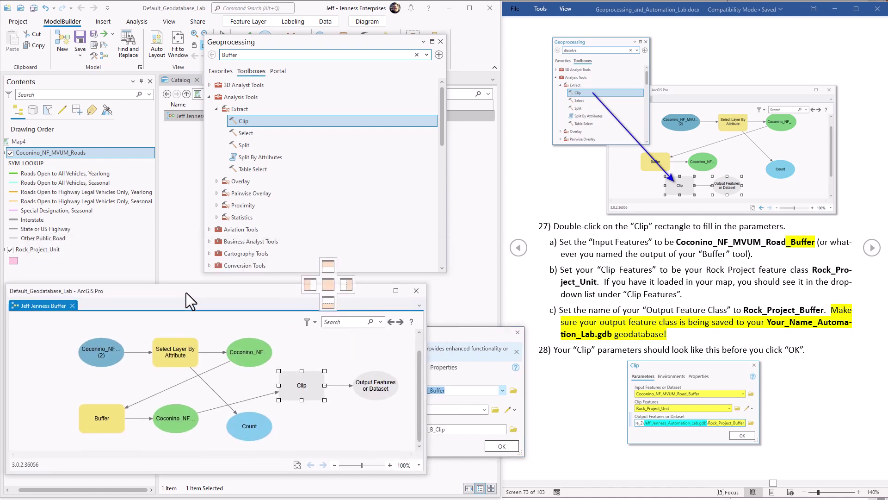
pyautogui.moveTo(444, 335); pyautogui.dragTo(395, 192)
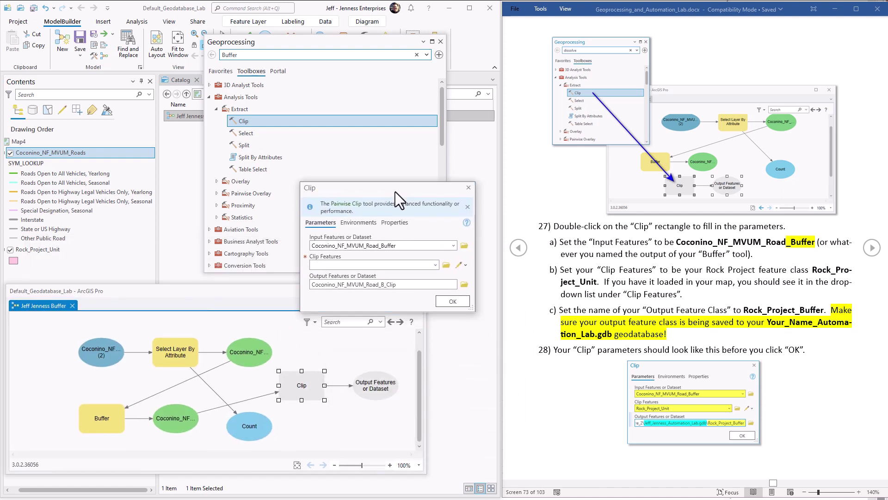
pyautogui.click(34, 248)
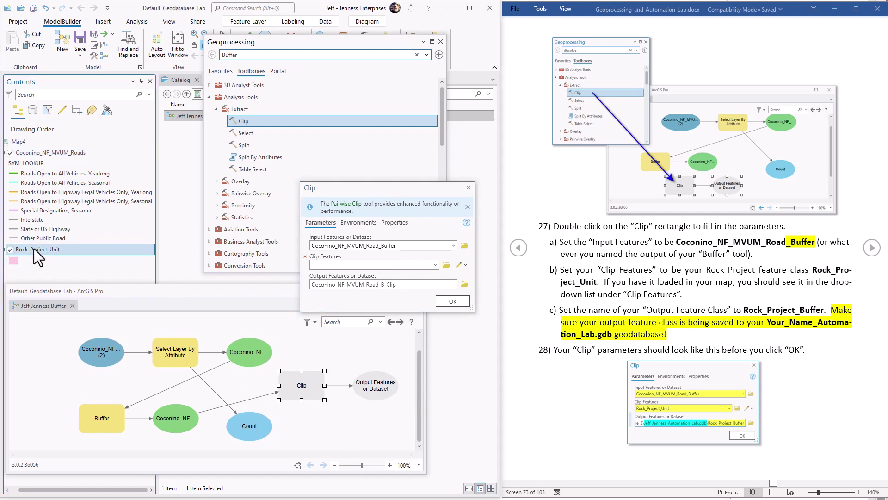
pyautogui.moveTo(34, 248); pyautogui.dragTo(333, 265)
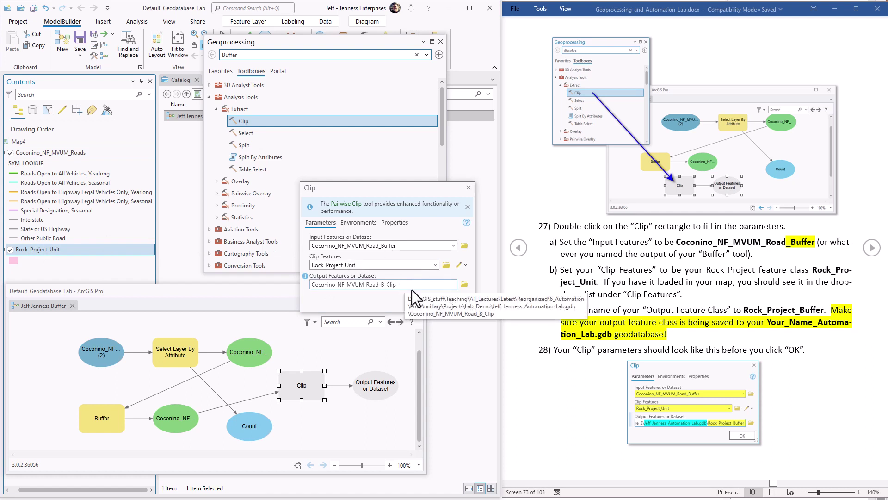
# Name the Clip output Rock_Project_Buffer, check that its path points to the Automation_Lab geodatabase, and accept the tool parameters.
pyautogui.moveTo(744, 309); pyautogui.dragTo(825, 309)
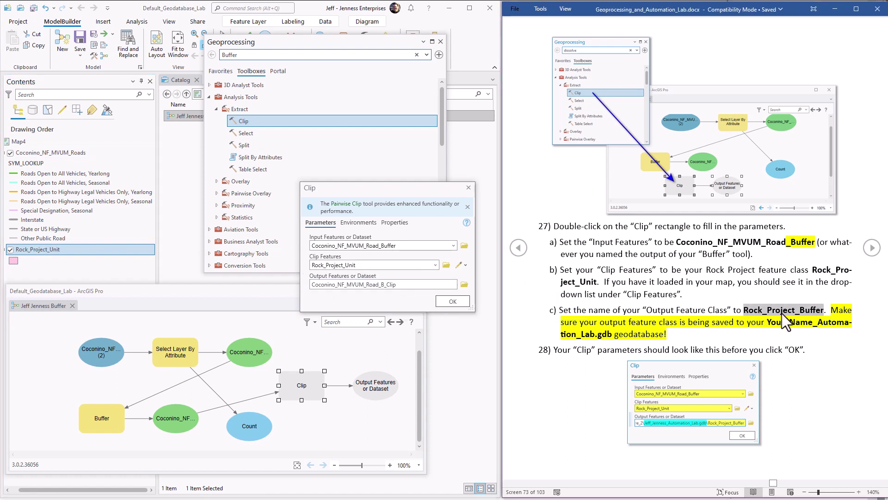
pyautogui.click(413, 284)
pyautogui.moveTo(370, 284); pyautogui.dragTo(468, 283)
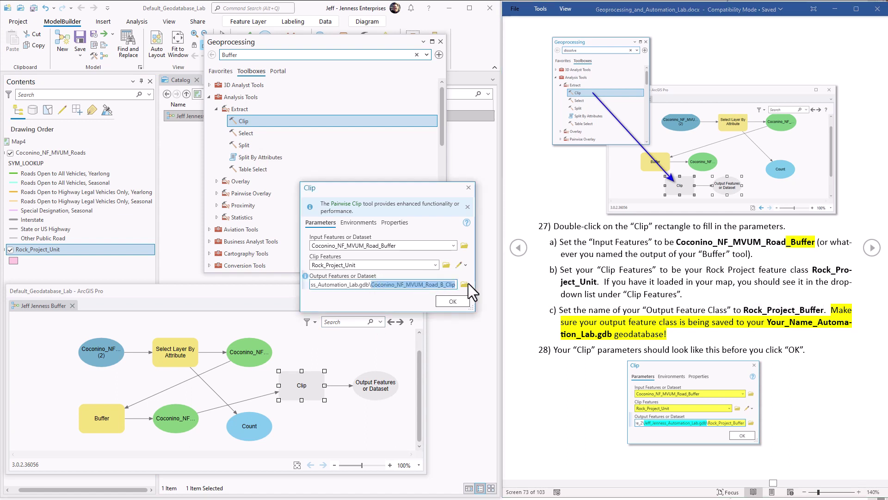
pyautogui.hotkey('ctrl', 'v')
pyautogui.moveTo(406, 284); pyautogui.dragTo(324, 284)
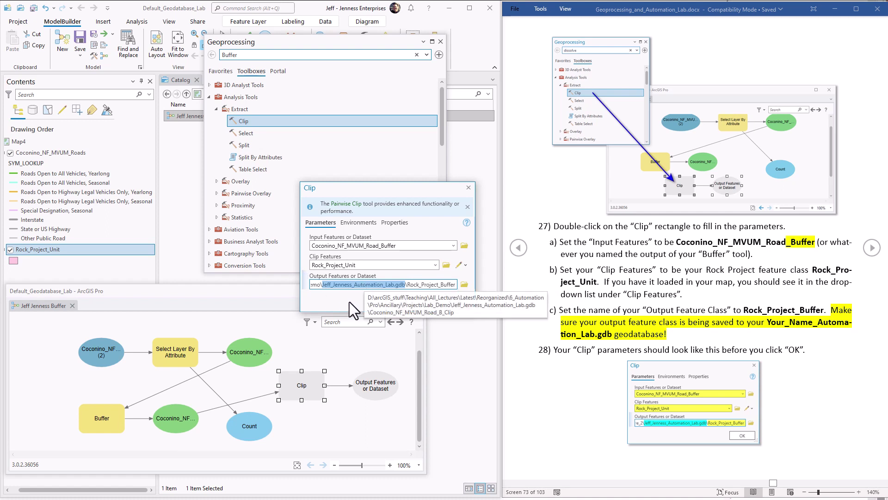
pyautogui.click(454, 298)
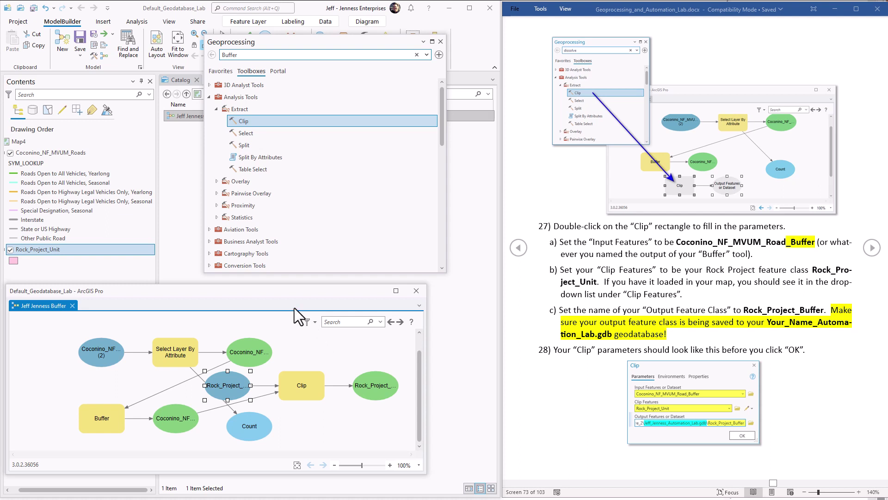
# Widen the ModelBuilder window, close the Geoprocessing pane, and apply Auto Layout to the model diagram.
pyautogui.moveTo(282, 290); pyautogui.dragTo(300, 246)
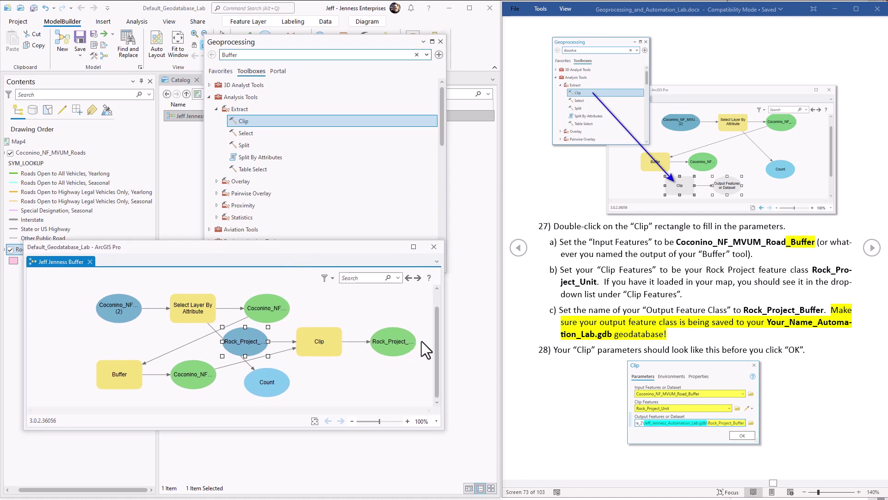
pyautogui.moveTo(446, 346); pyautogui.dragTo(523, 346)
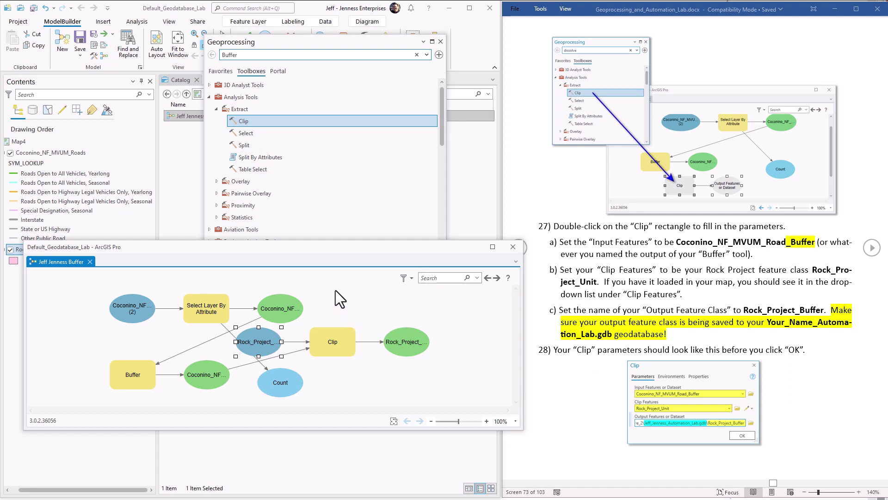
pyautogui.click(440, 41)
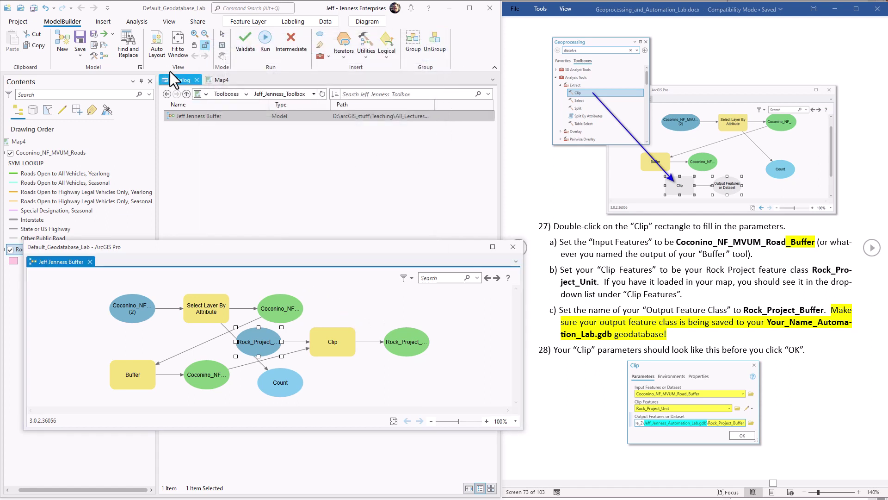
pyautogui.click(157, 47)
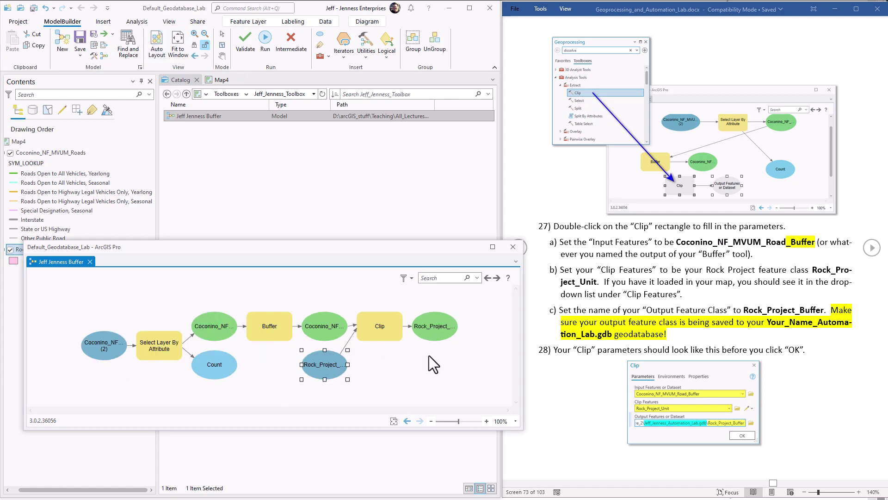
# Resize the ModelBuilder window, fit the model diagram to it, and advance the lab instructions one page.
pyautogui.click(173, 48)
pyautogui.moveTo(25, 239); pyautogui.dragTo(185, 318)
pyautogui.click(180, 51)
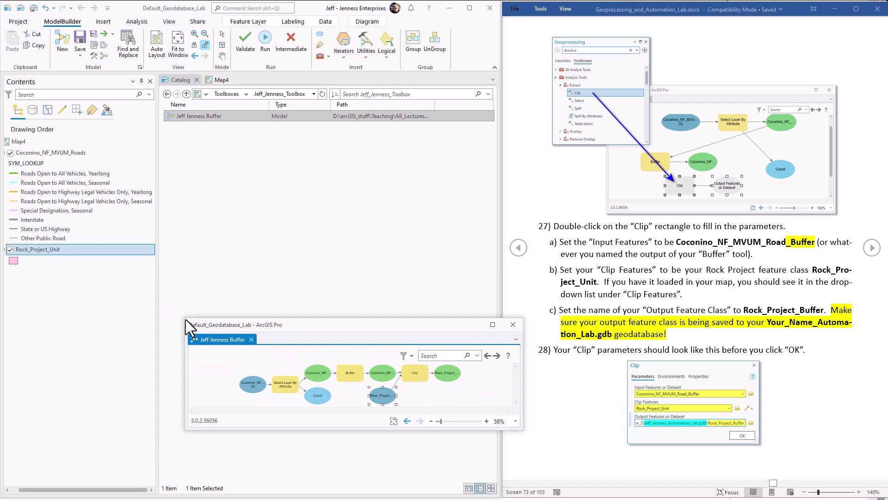
pyautogui.moveTo(185, 319); pyautogui.dragTo(70, 219)
pyautogui.click(178, 50)
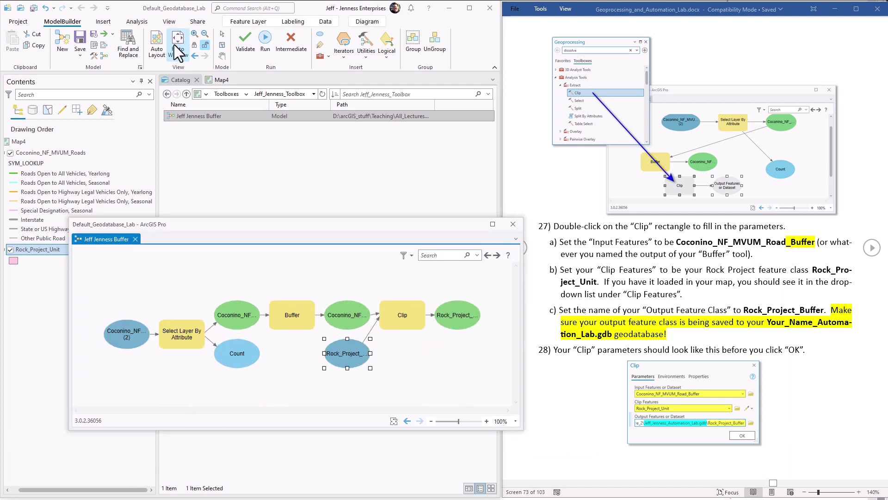
pyautogui.click(462, 372)
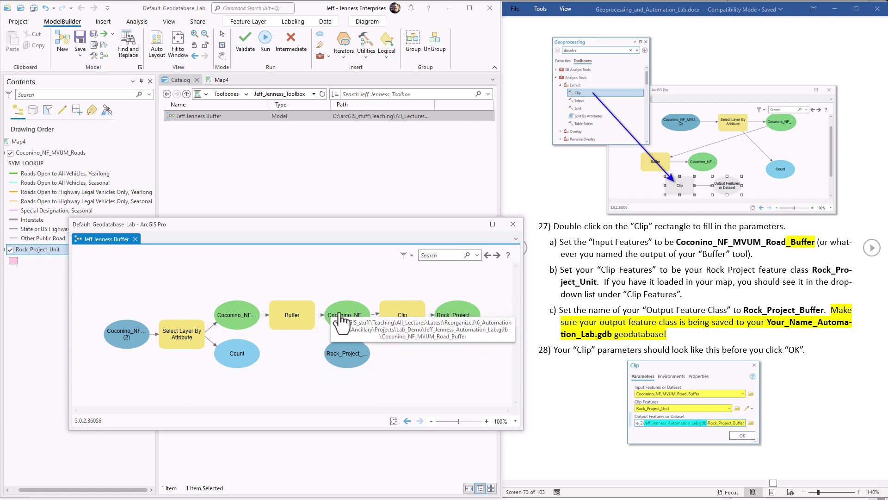
pyautogui.click(872, 247)
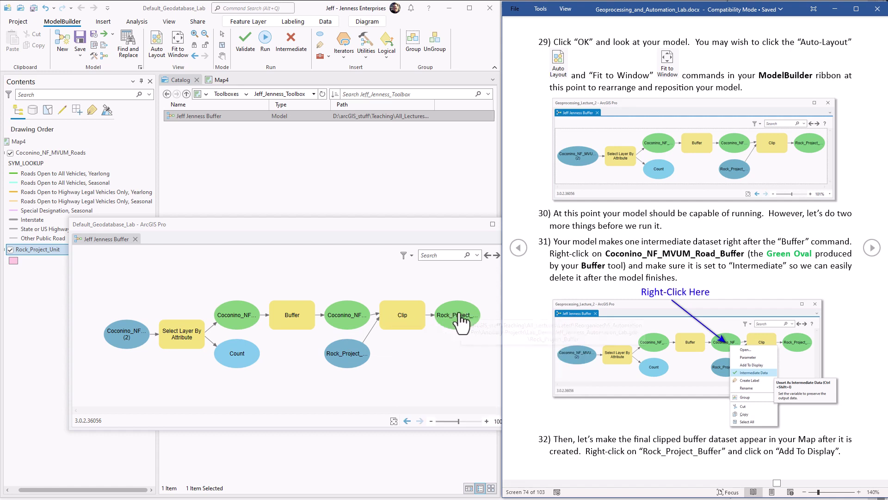
# Check that the green Coconino_NF_MVUM_Road_Buffer output of the Buffer tool is set as Intermediate Data.
pyautogui.click(343, 324)
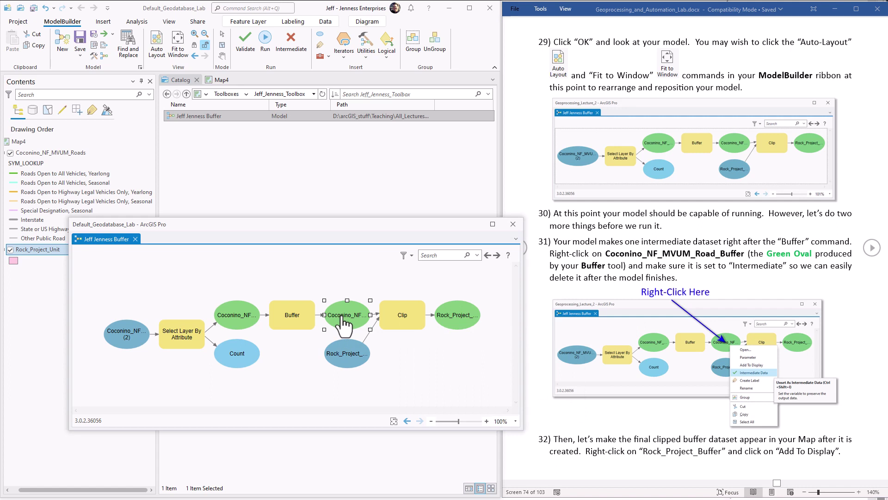
pyautogui.rightClick(341, 316)
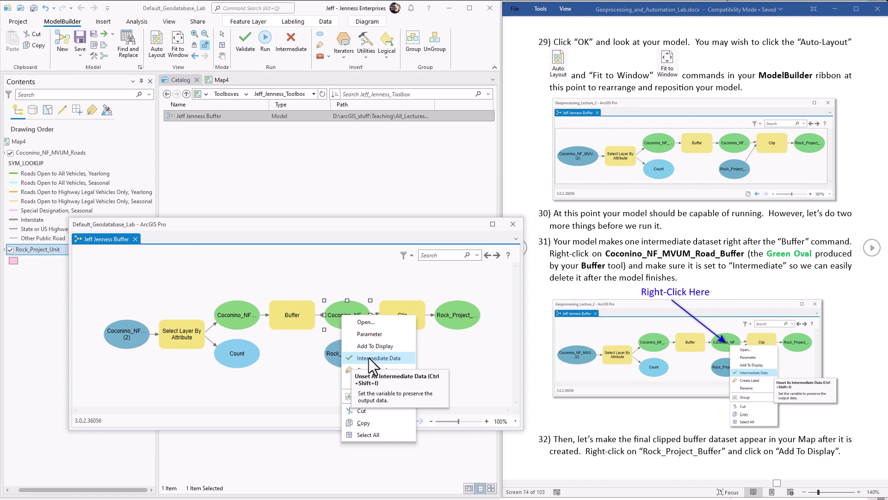
pyautogui.click(346, 223)
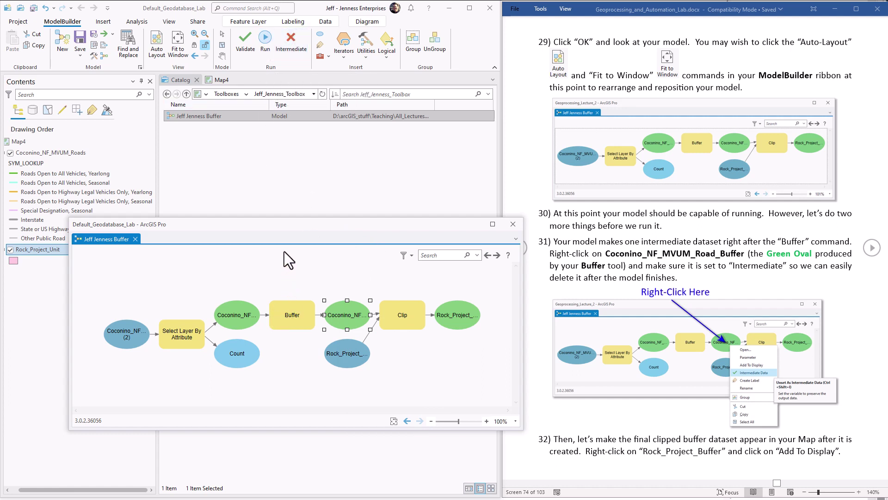
# Set the model's final Rock_Project_Buffer output to Add To Display and check that the option is on.
pyautogui.click(454, 316)
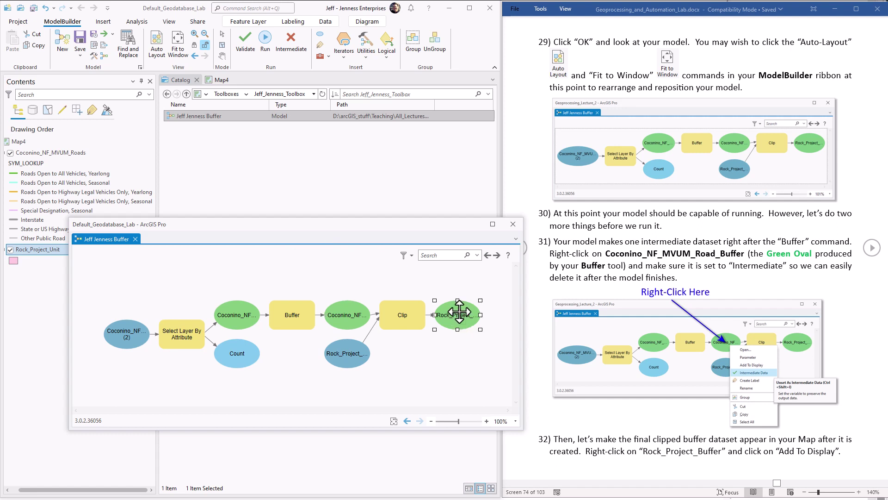
pyautogui.rightClick(451, 317)
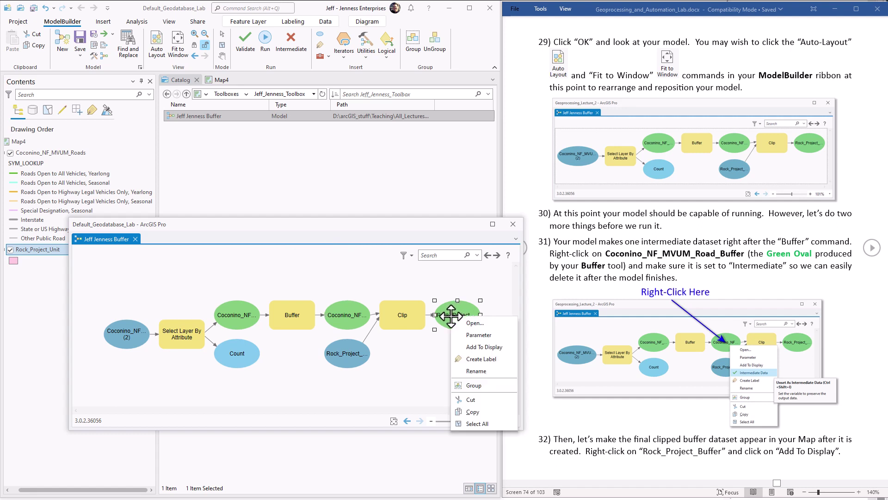
pyautogui.click(461, 346)
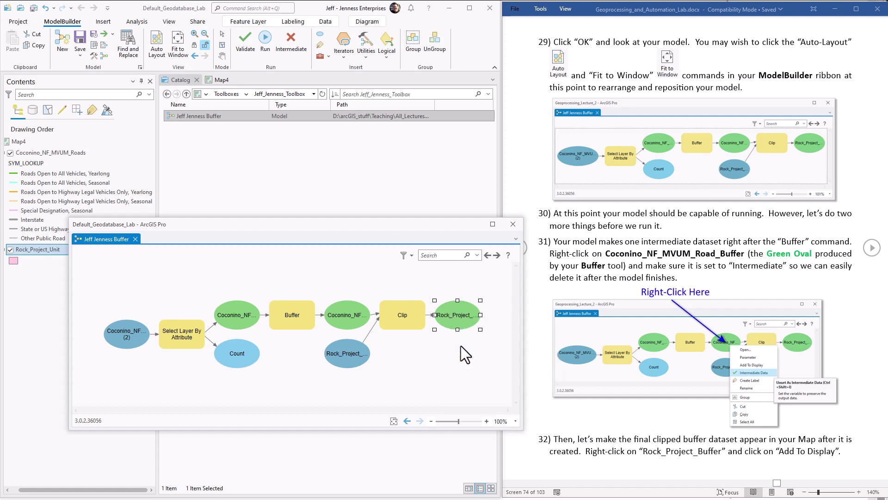
pyautogui.rightClick(459, 321)
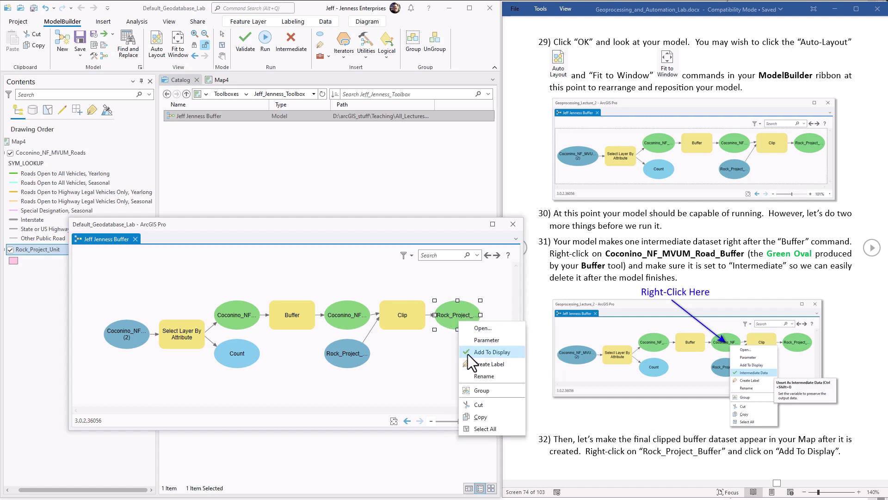
pyautogui.click(420, 356)
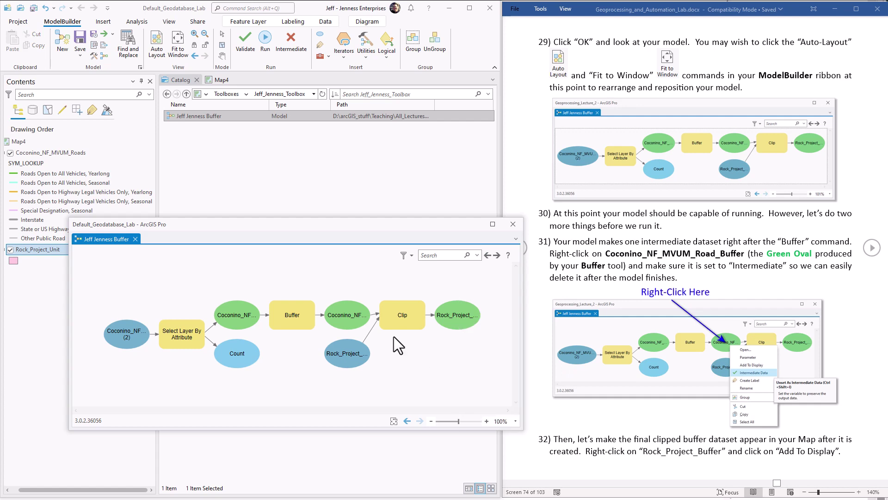
# Advance the lab instructions one page and validate the model.
pyautogui.press('pagedown')
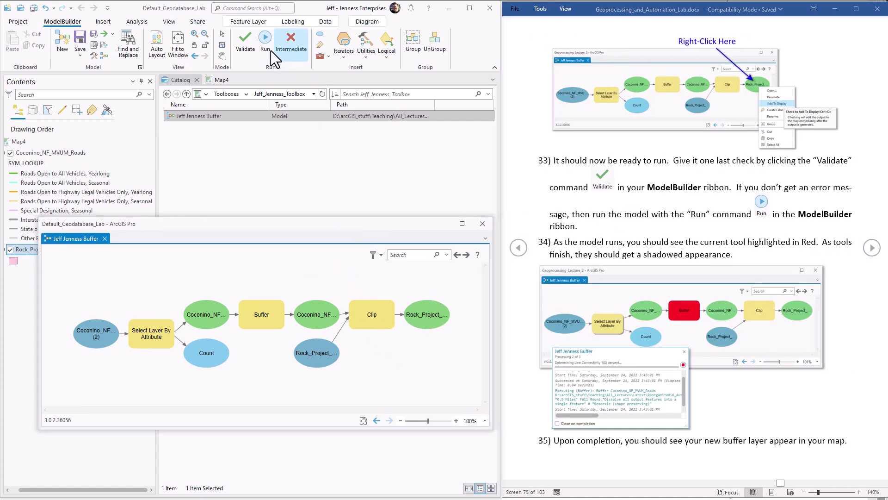
pyautogui.click(244, 45)
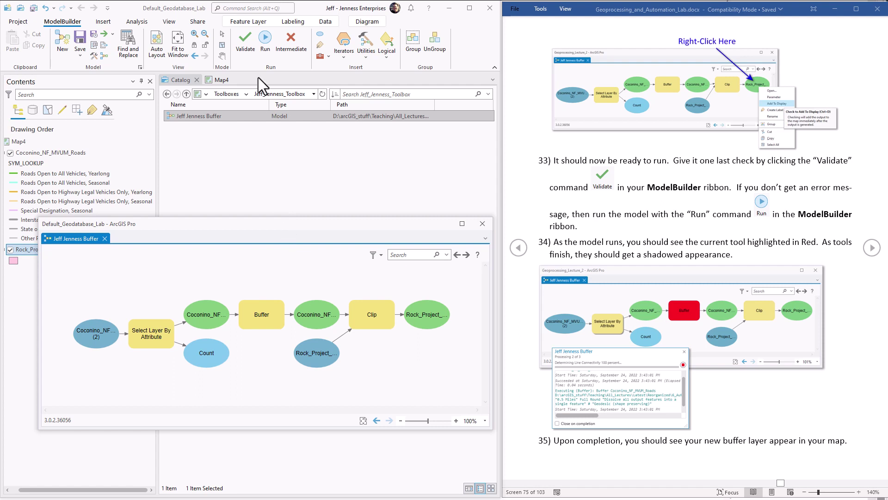
pyautogui.click(247, 50)
# Bring Map4 into view behind the ModelBuilder window and run the model.
pyautogui.moveTo(254, 323)
pyautogui.click(218, 78)
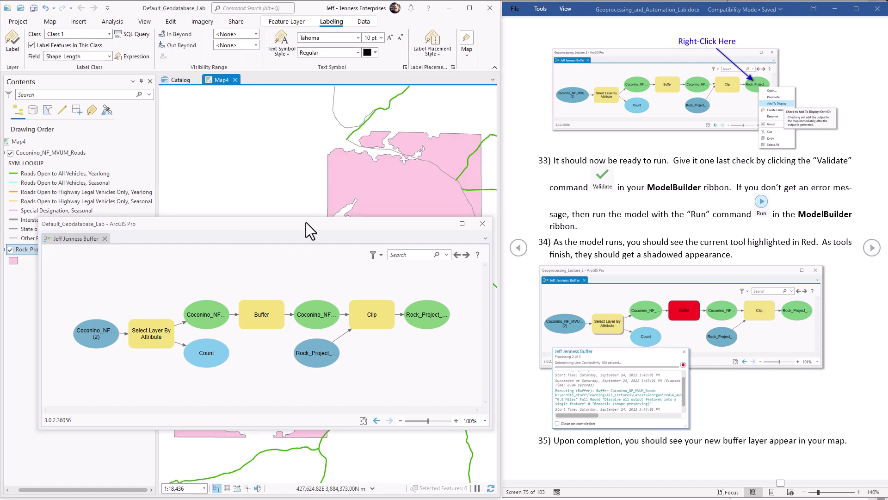
pyautogui.moveTo(306, 223); pyautogui.dragTo(291, 271)
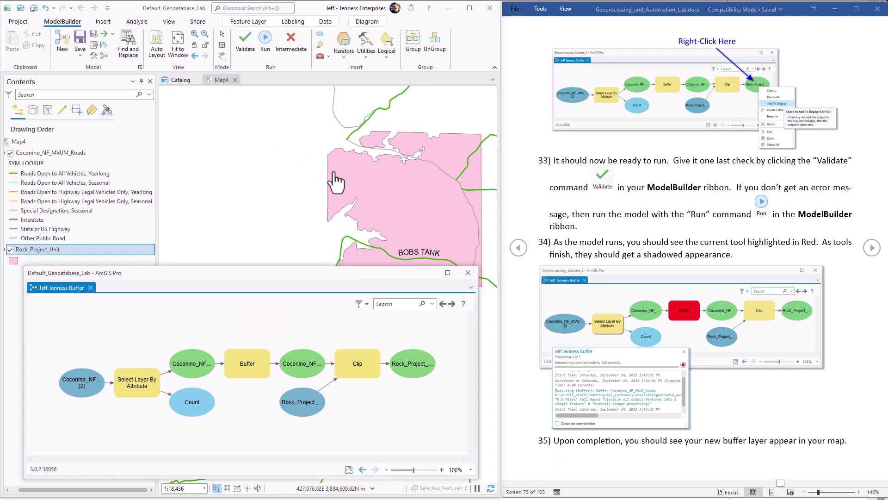
pyautogui.click(265, 44)
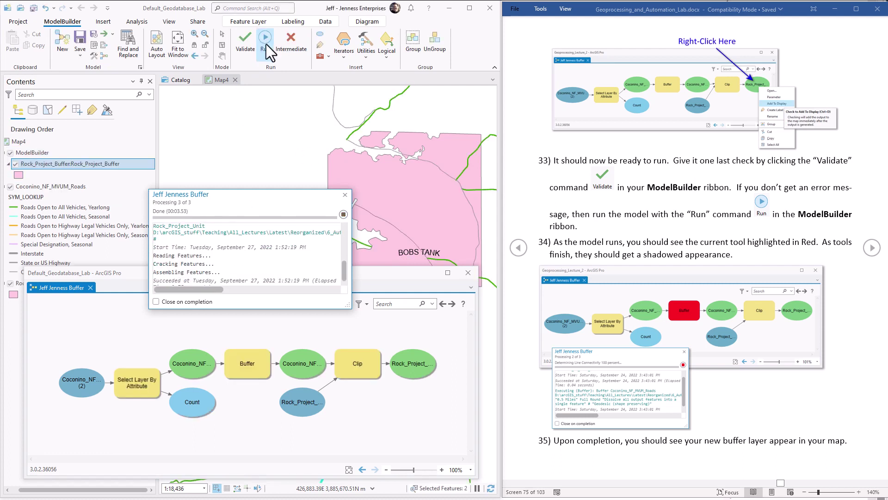
# Enlarge the model's run report to read its tool messages, and close the report.
pyautogui.moveTo(238, 190); pyautogui.dragTo(238, 111)
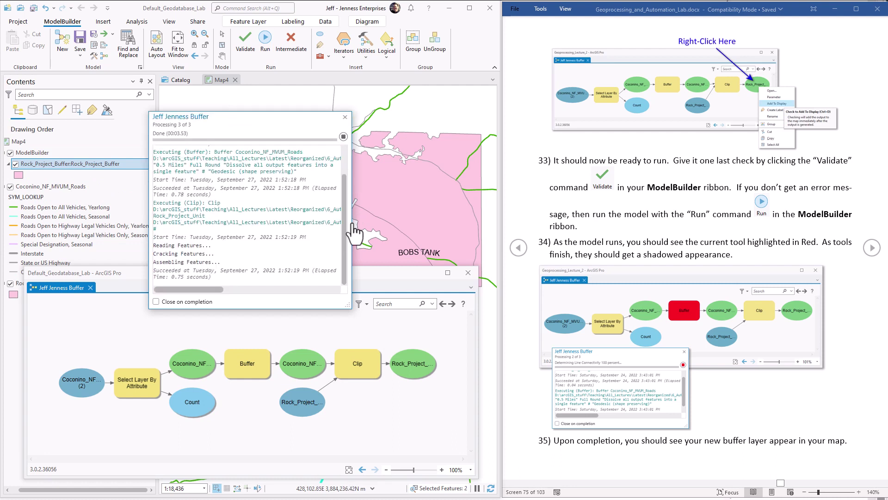
pyautogui.moveTo(351, 222); pyautogui.dragTo(436, 219)
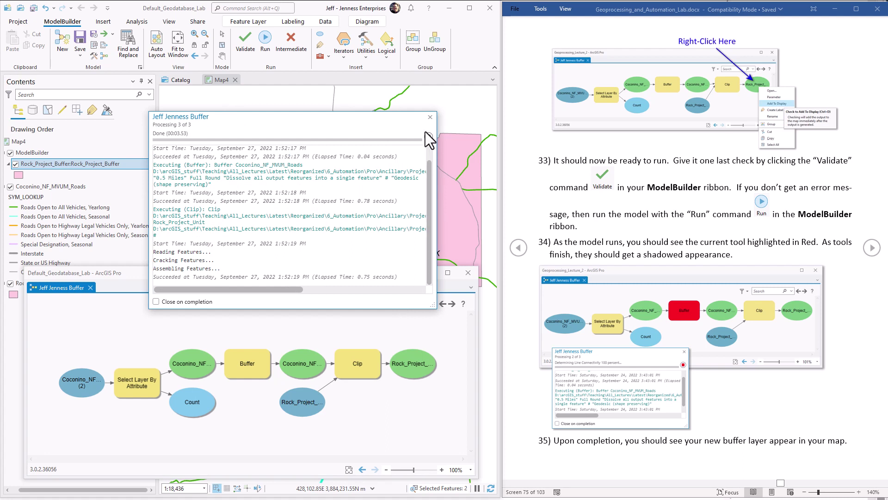
pyautogui.click(430, 117)
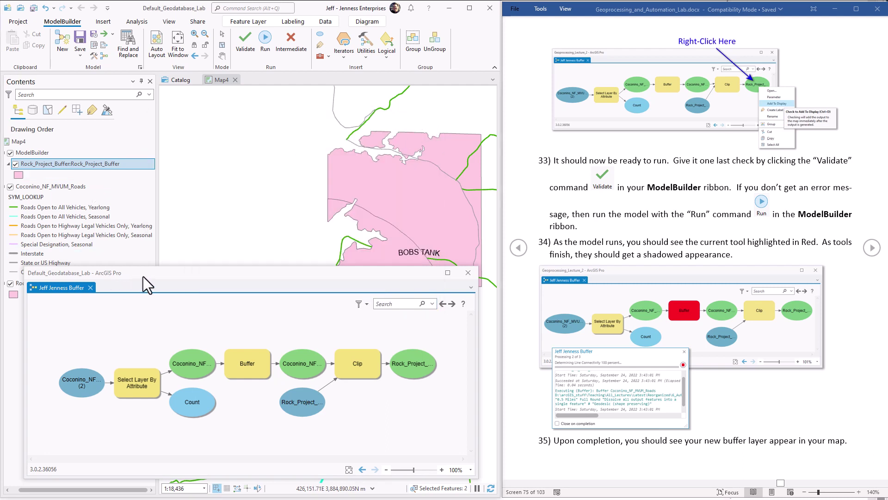
# Uncover the map and change the fill color of the Rock_Project_Buffer layer to bright magenta.
pyautogui.moveTo(163, 267); pyautogui.dragTo(163, 317)
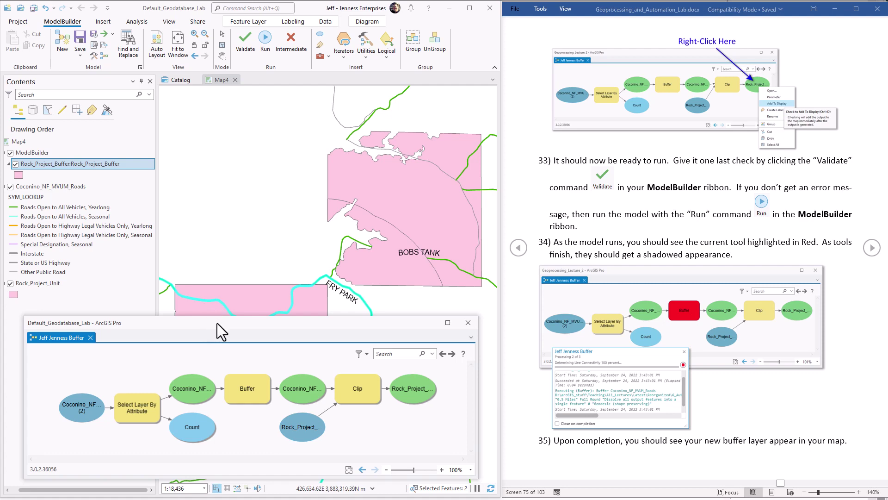
pyautogui.moveTo(255, 320); pyautogui.dragTo(608, 88)
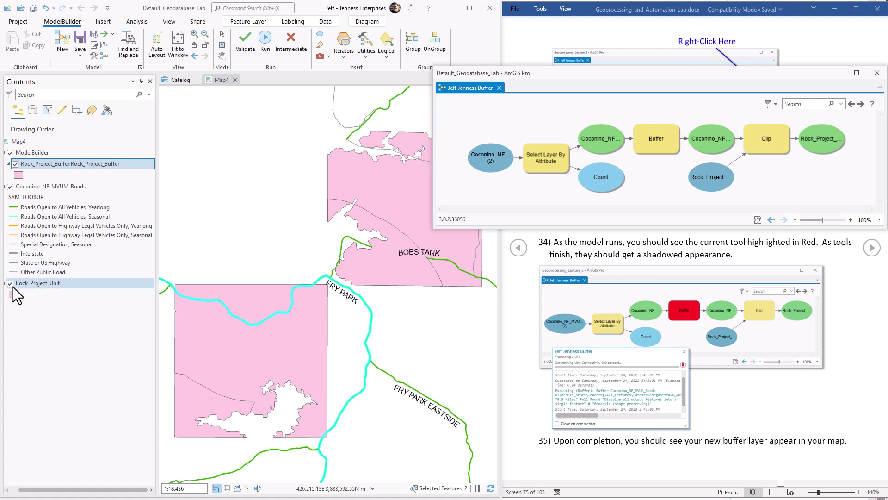
pyautogui.click(18, 175)
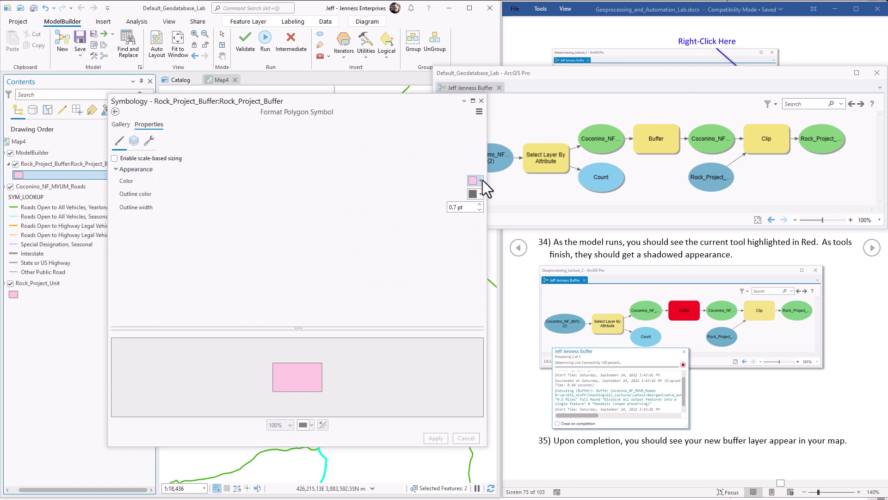
pyautogui.click(481, 181)
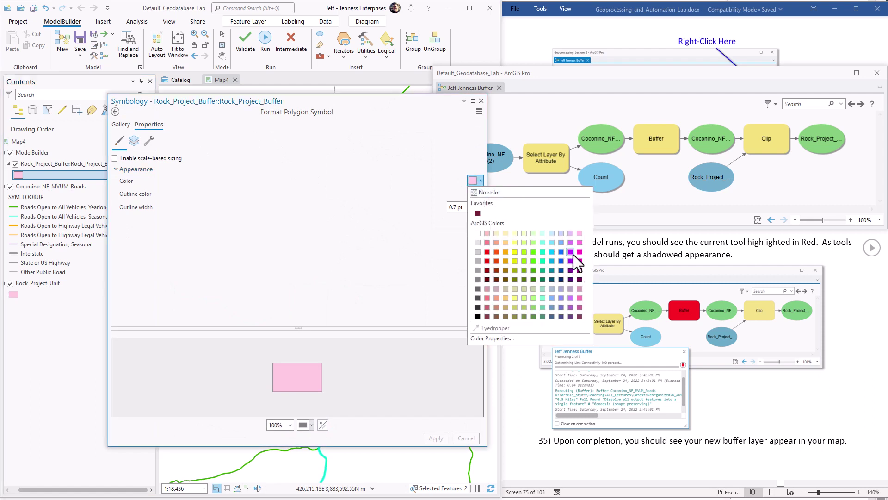
pyautogui.click(577, 260)
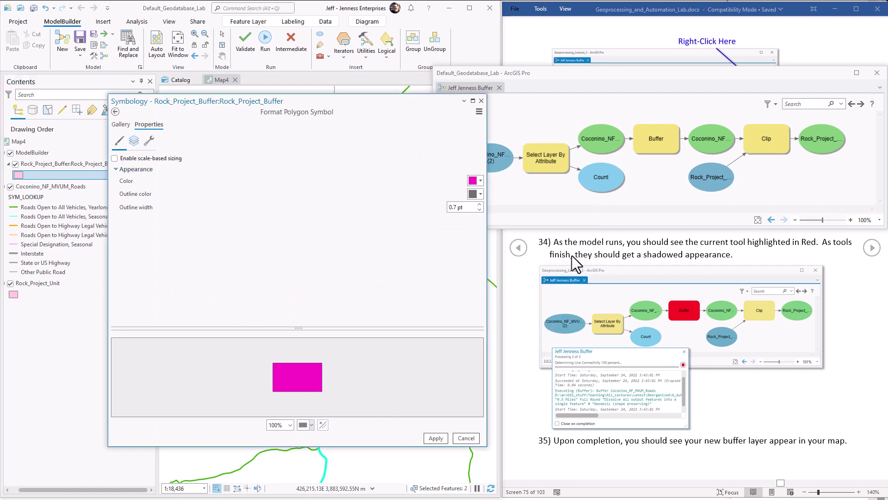
pyautogui.click(436, 438)
pyautogui.click(481, 101)
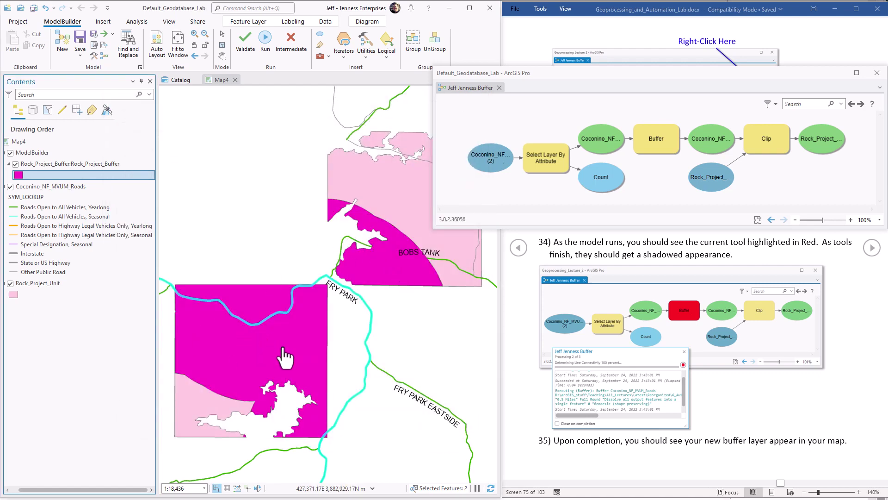
# Examine the clipped buffer against the surrounding roads at a smaller map scale, and advance the lab instructions one page.
pyautogui.scroll(-3, 286, 356)
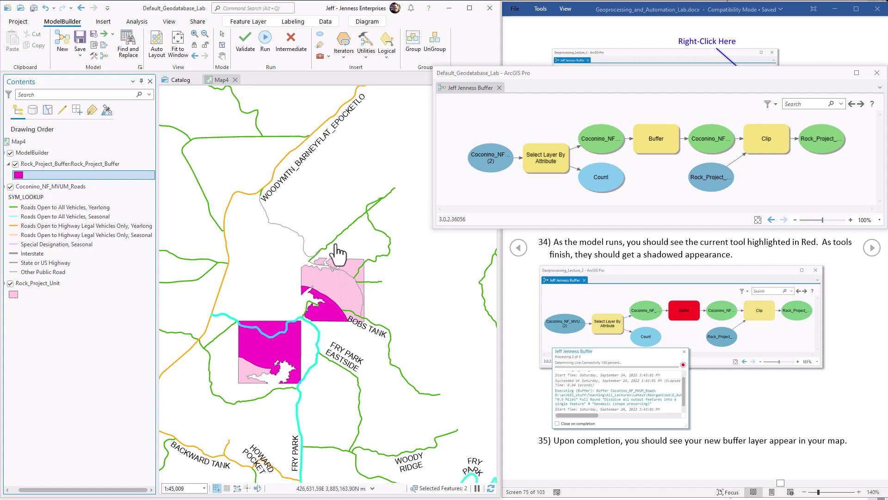
pyautogui.moveTo(603, 80); pyautogui.dragTo(213, 202)
pyautogui.click(872, 247)
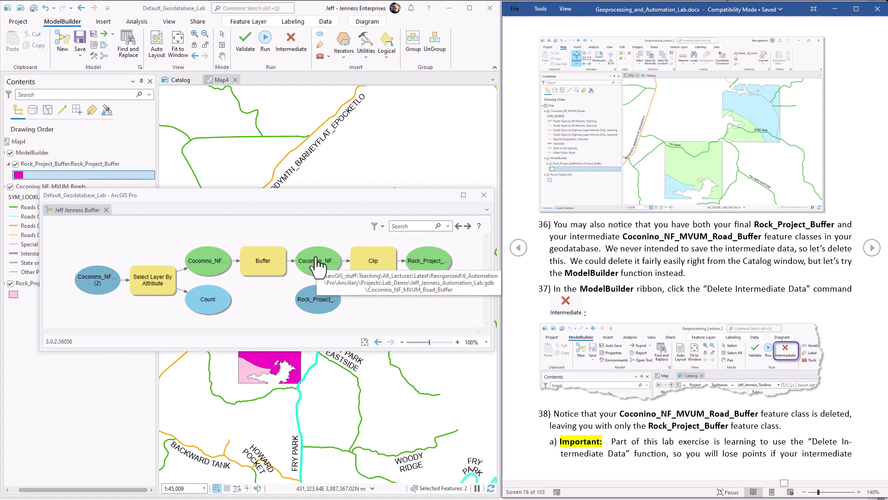
# Open the Automation_Lab geodatabase in the Catalog view and check it for the Coconino_NF_MVUM_Road_Buffer and Rock_Project_Buffer feature classes.
pyautogui.moveTo(315, 198); pyautogui.dragTo(304, 315)
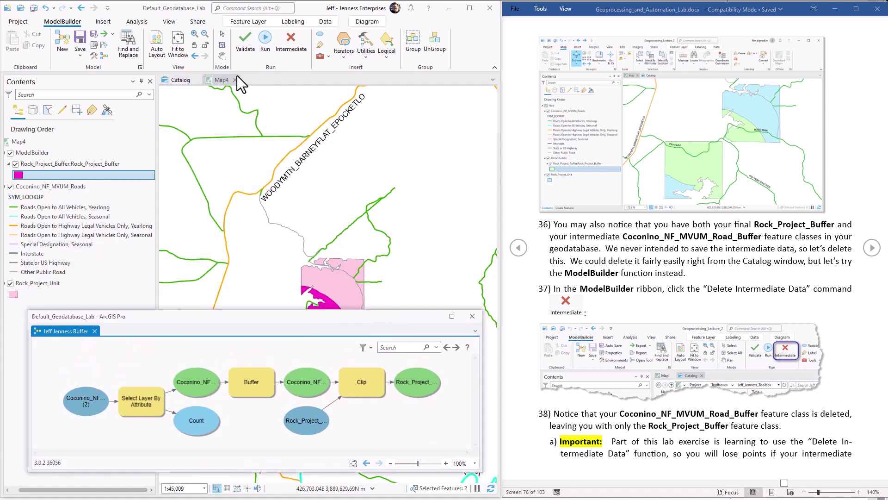
pyautogui.click(176, 79)
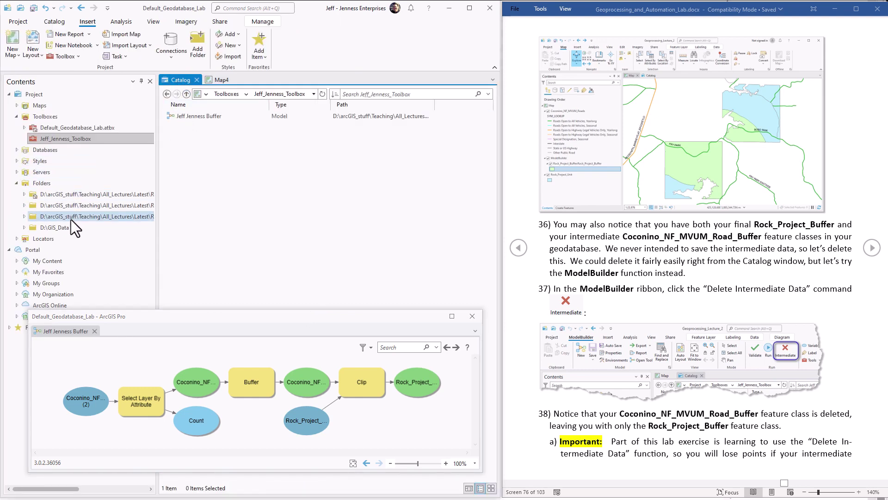
pyautogui.click(42, 150)
pyautogui.doubleClick(198, 118)
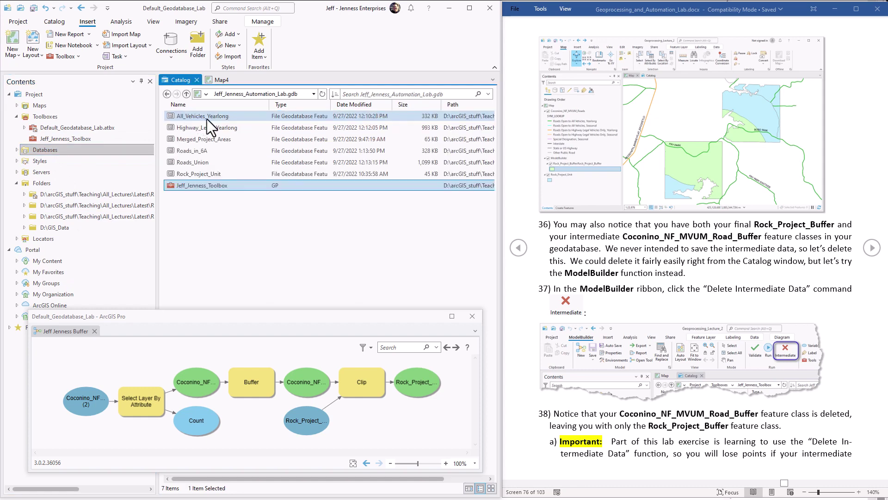
pyautogui.click(221, 220)
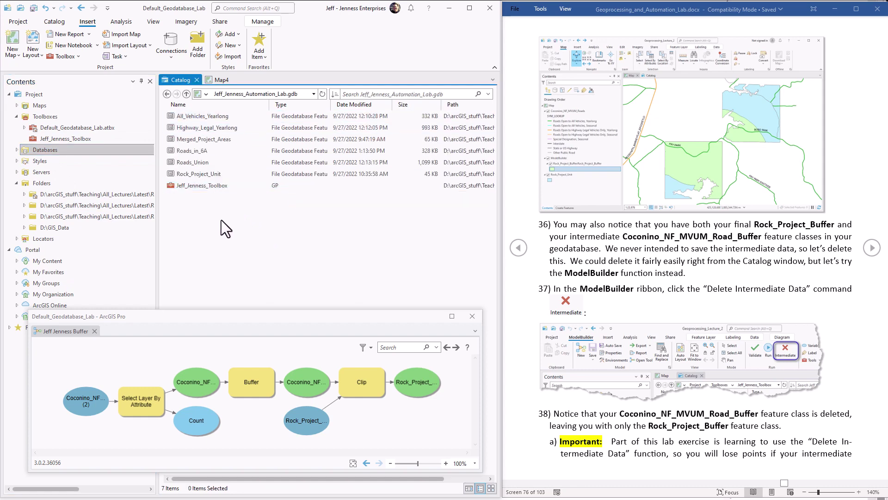
pyautogui.click(229, 128)
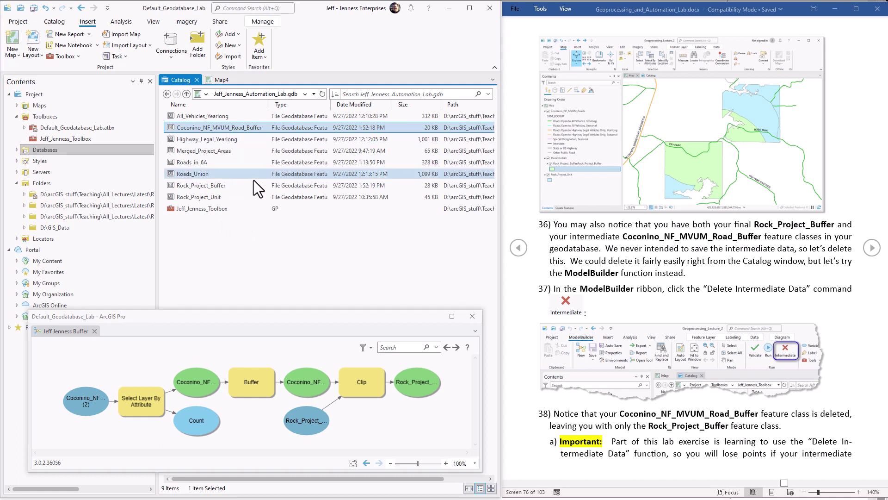
pyautogui.click(253, 249)
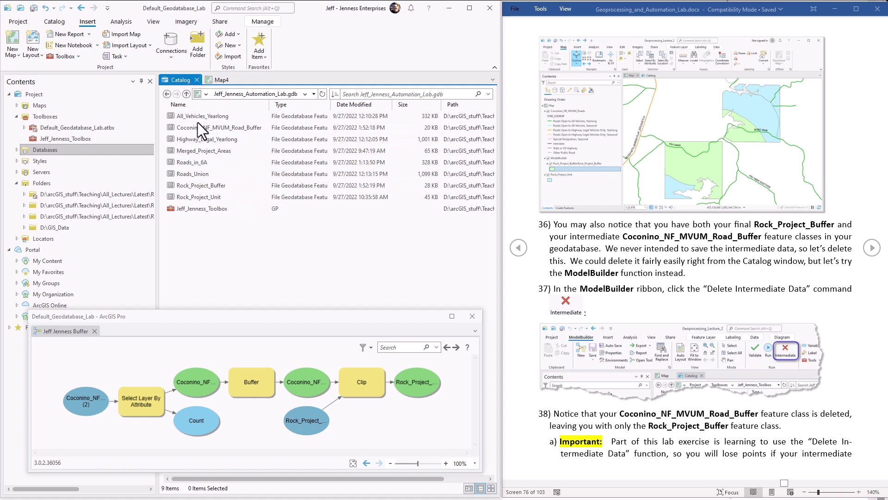
# Delete the model's intermediate data and refresh the geodatabase listing in the Catalog view.
pyautogui.click(234, 318)
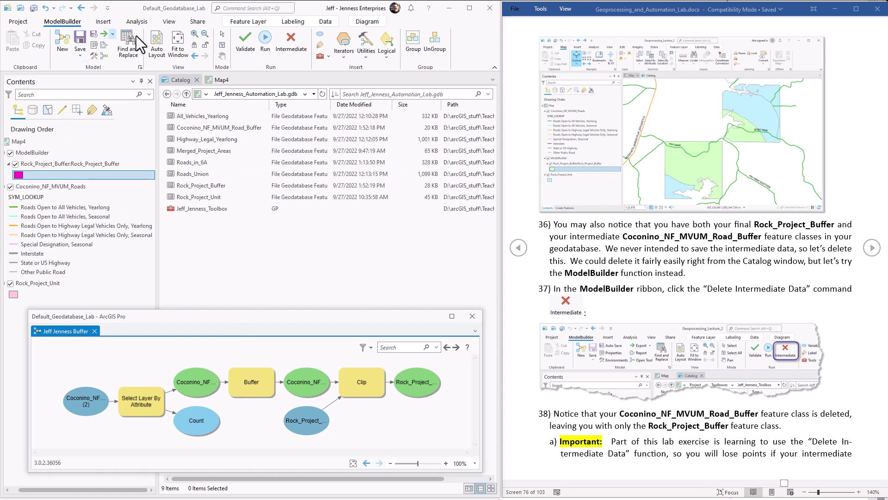
pyautogui.click(287, 44)
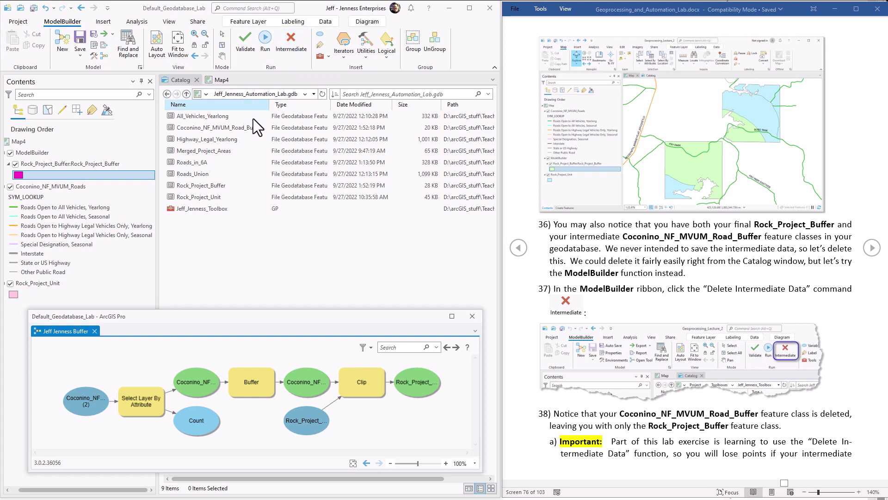
pyautogui.click(202, 239)
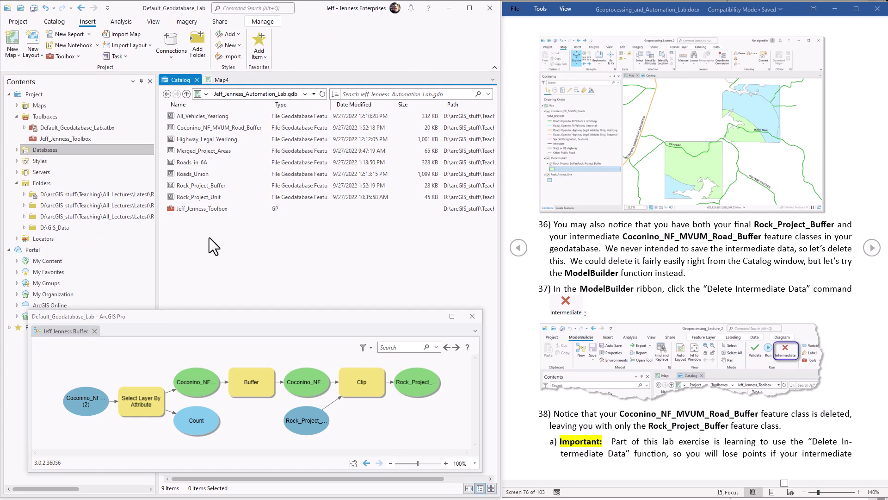
pyautogui.rightClick(209, 238)
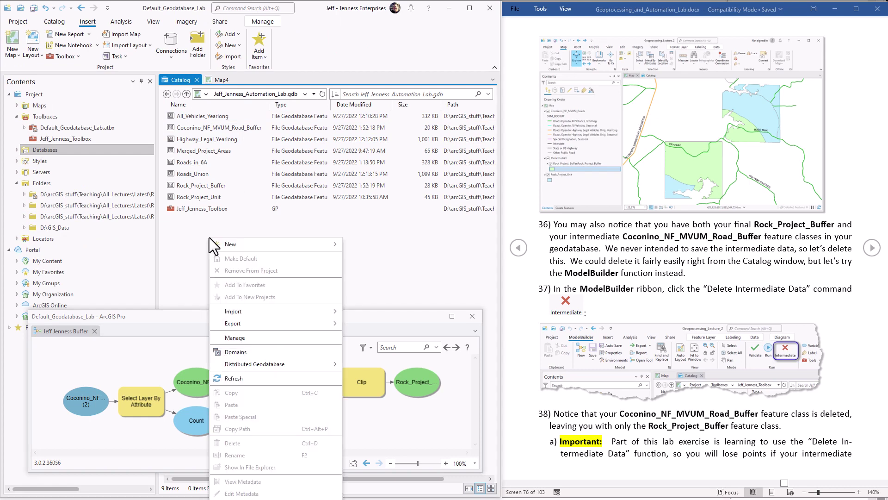
pyautogui.click(240, 379)
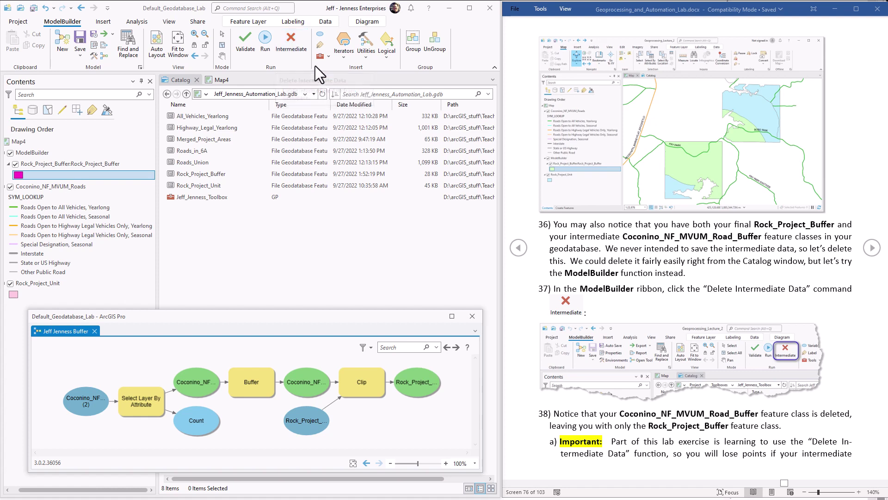
# Advance the lab instructions to the homework steps and save the buffer model.
pyautogui.click(872, 248)
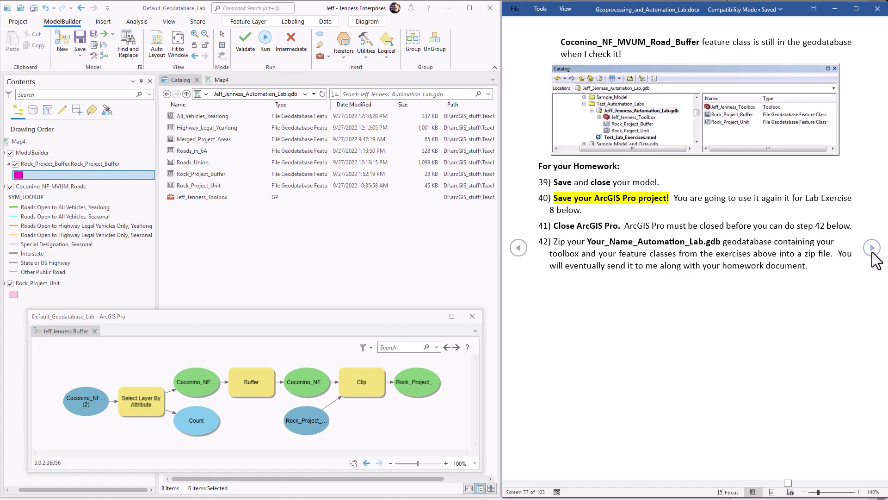
pyautogui.click(324, 315)
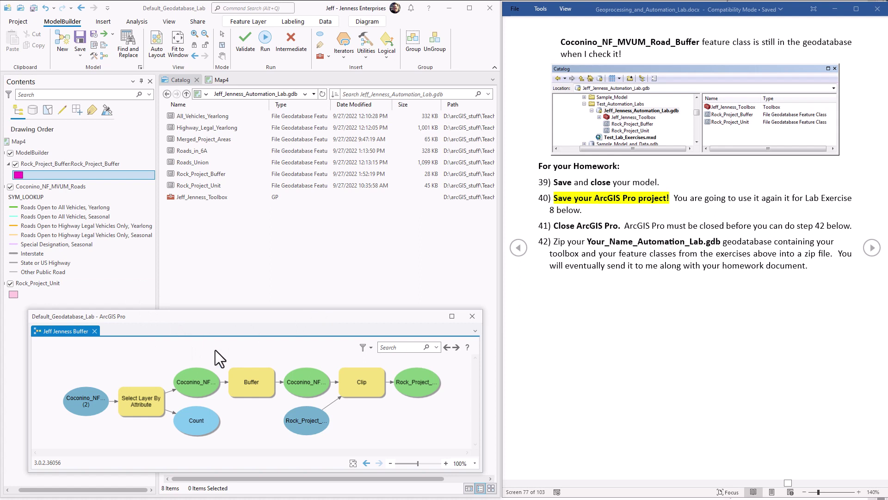
pyautogui.click(81, 42)
pyautogui.click(666, 198)
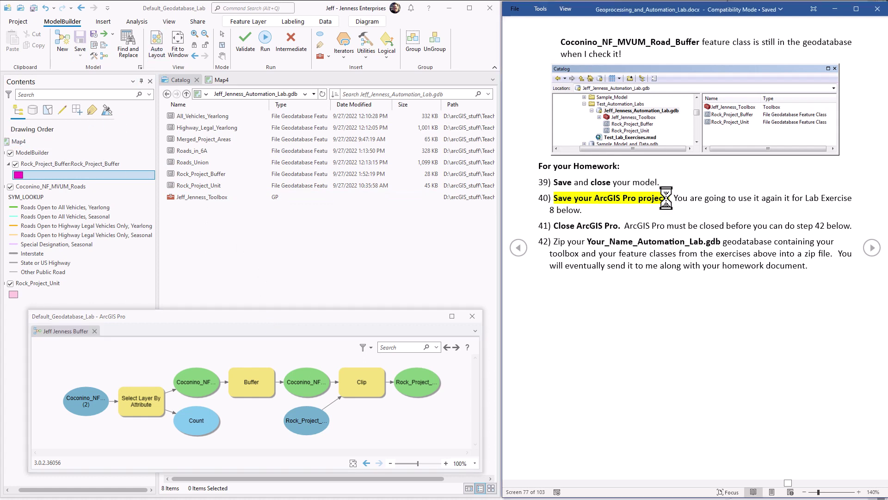